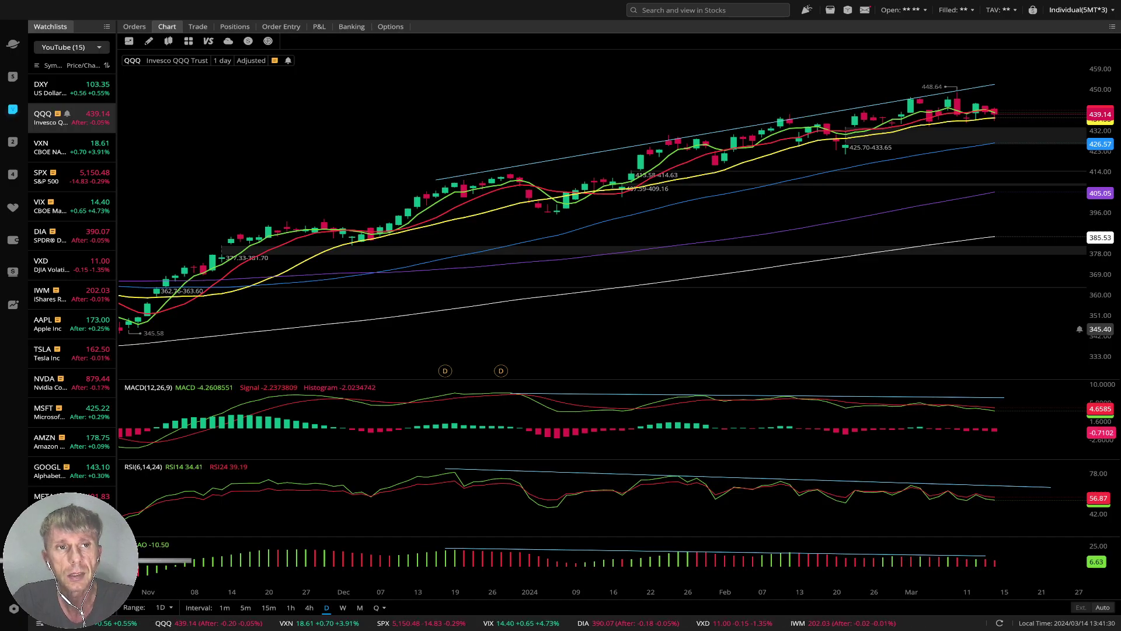
Look over the US index overview, and return to the QQQ daily chart to examine its recent price action.
{"action": "left_click", "coordinate": [12, 44]}
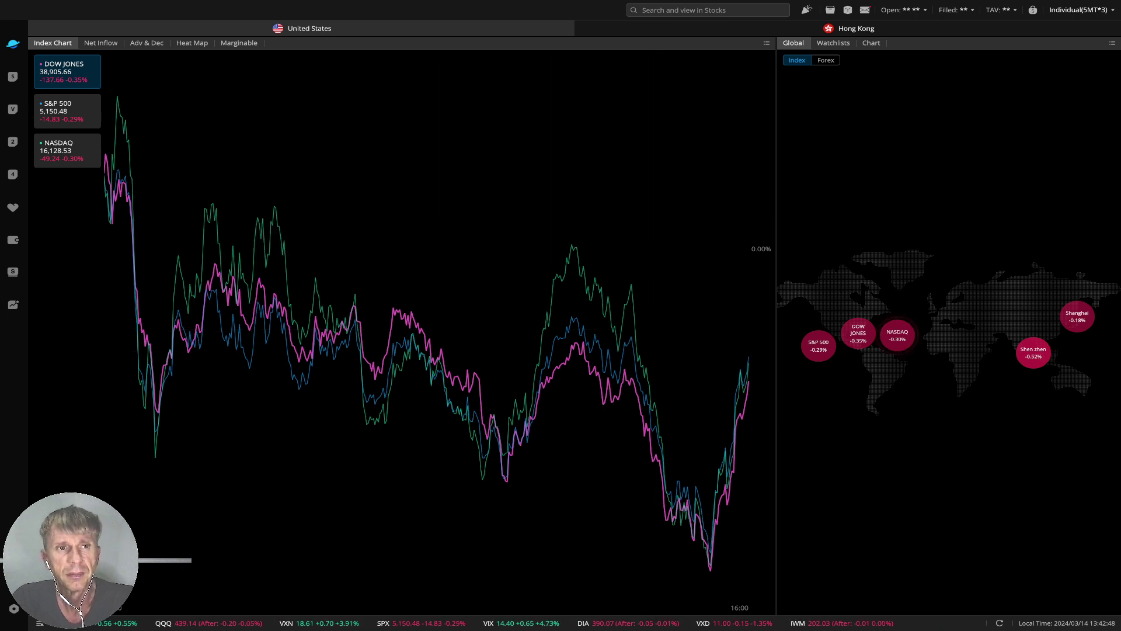
{"action": "left_click", "coordinate": [13, 109]}
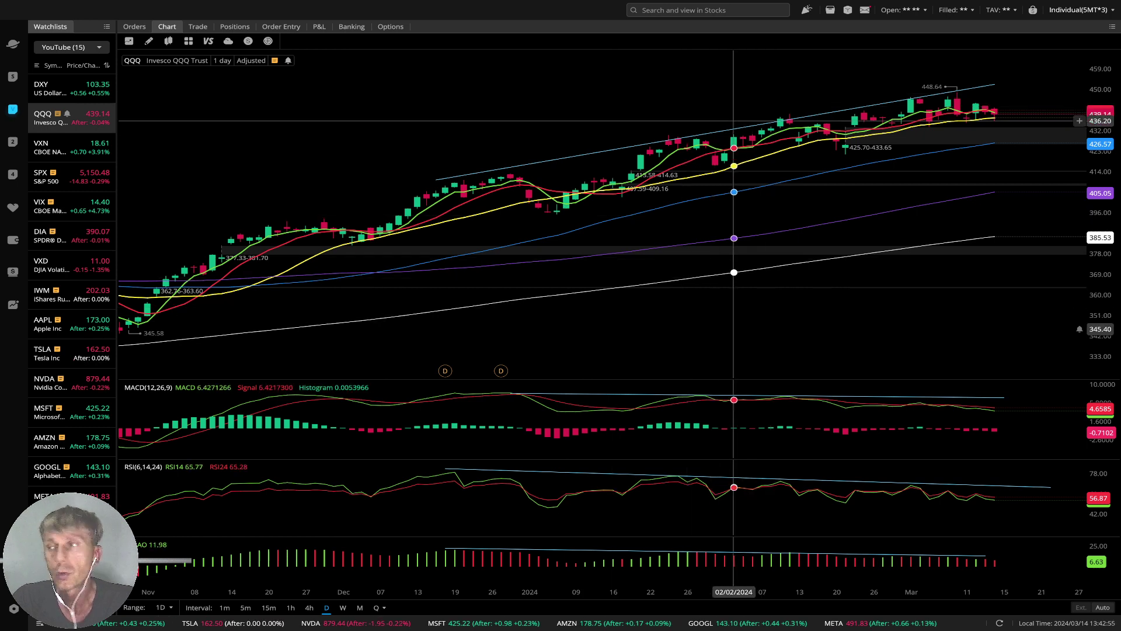
{"action": "left_click_drag", "start_coordinate": [752, 101], "coordinate": [731, 101]}
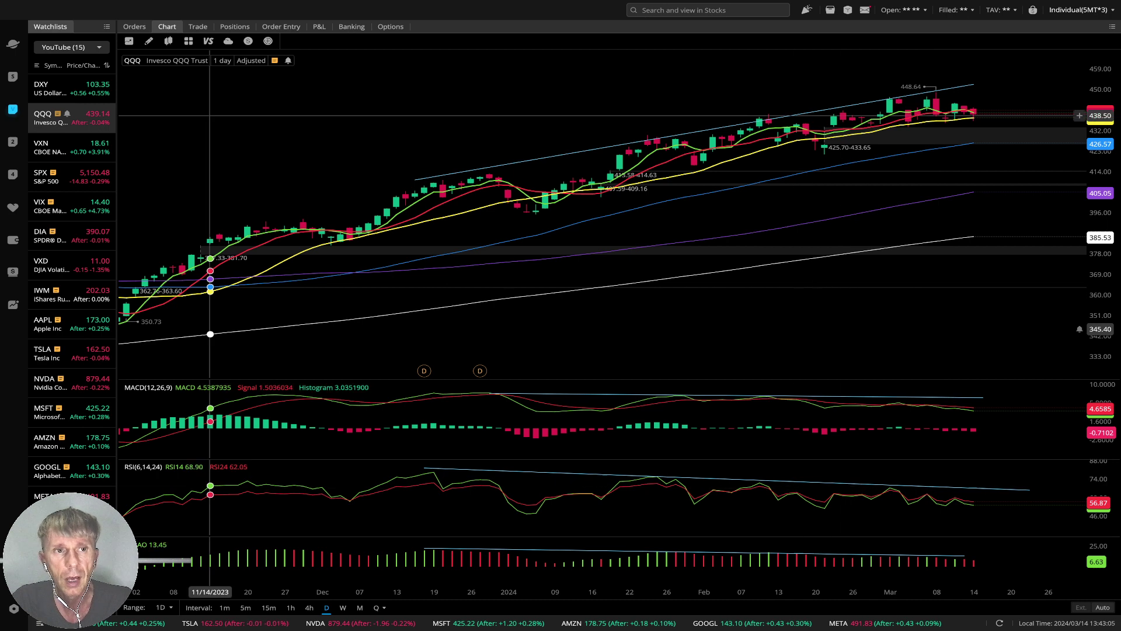
Examine the US Dollar Index (DXY) daily chart, focusing on the most recent candles.
{"action": "left_click", "coordinate": [50, 89]}
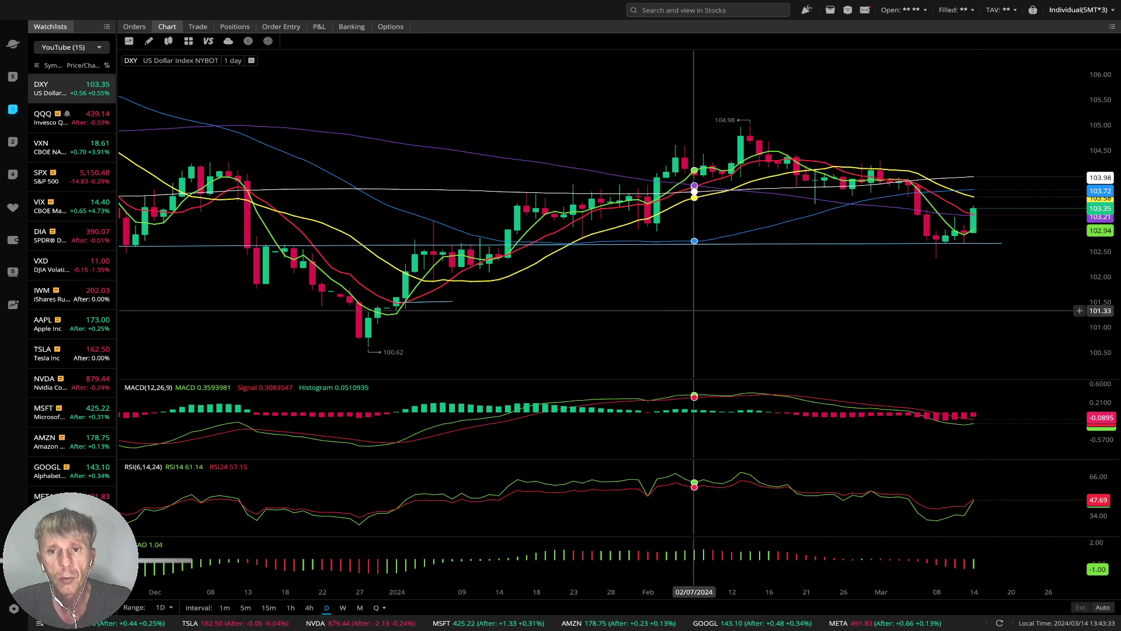
{"action": "scroll", "coordinate": [779, 304], "scroll_direction": "up", "scroll_amount": 3}
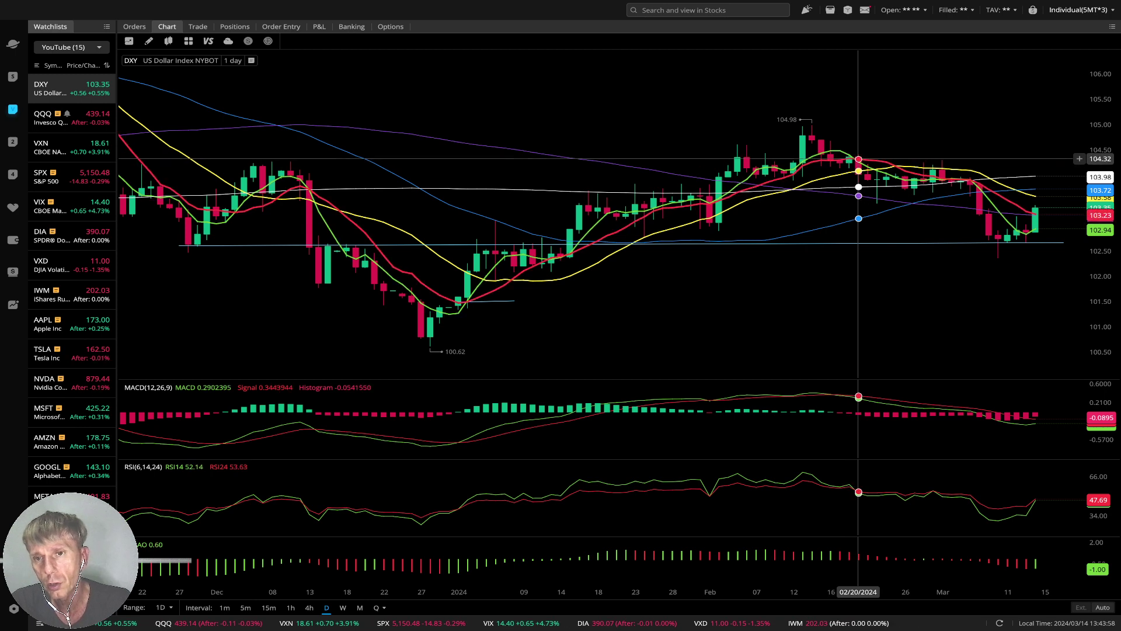
{"action": "left_click_drag", "start_coordinate": [941, 222], "coordinate": [833, 223]}
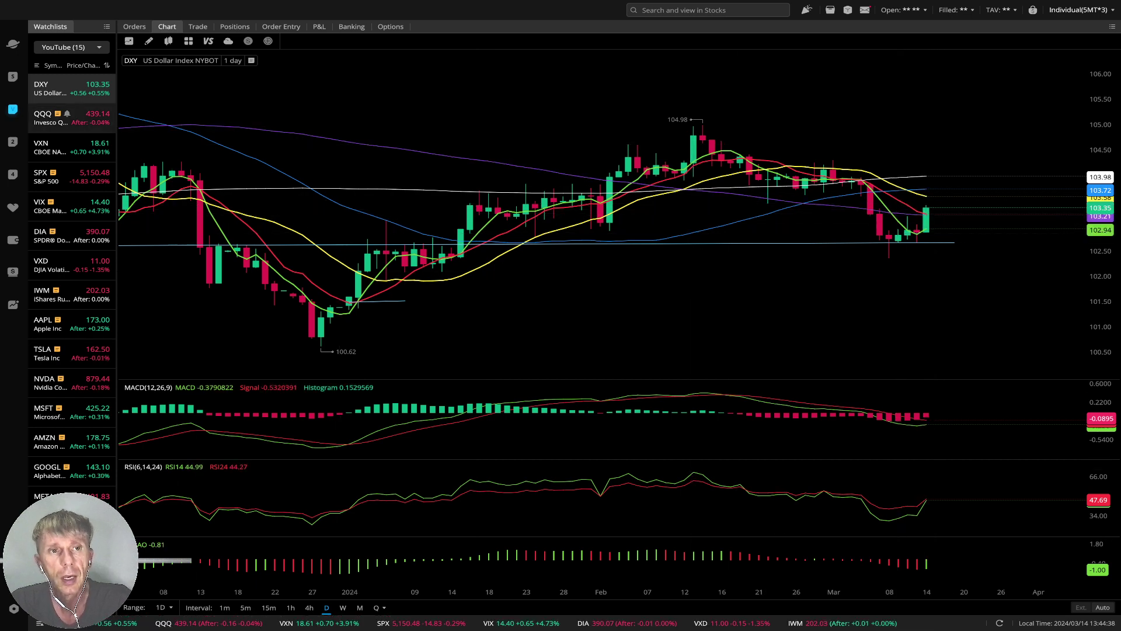
Review the QQQ chart on the daily, 4-hour and 1-hour intervals.
{"action": "left_click", "coordinate": [70, 117]}
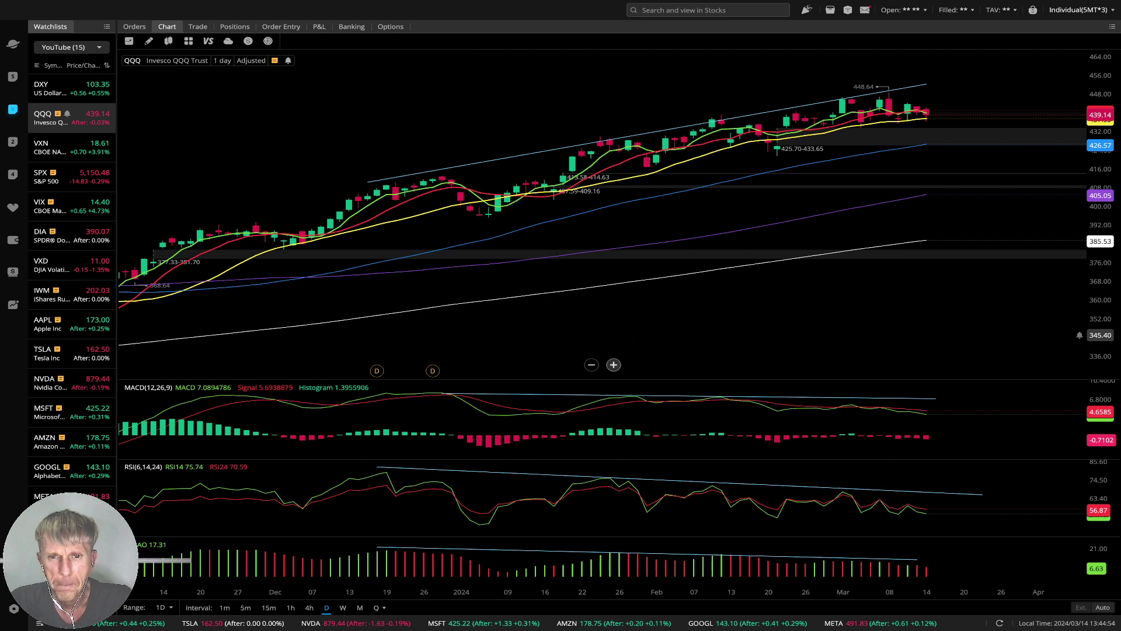
{"action": "left_click", "coordinate": [613, 365]}
{"action": "left_click", "coordinate": [613, 365]}
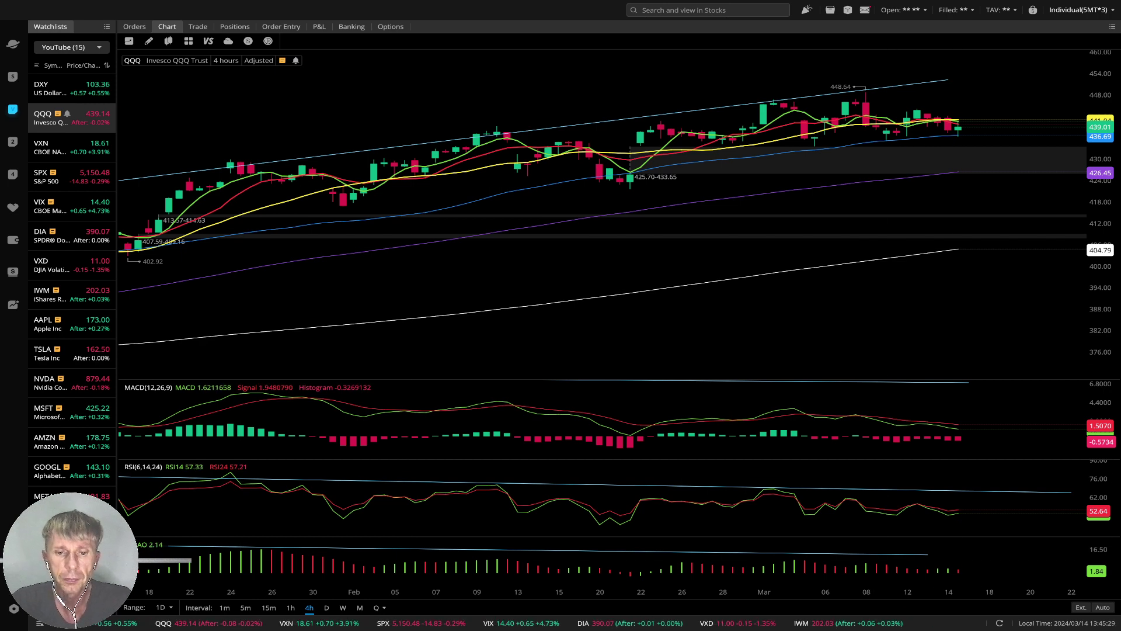
{"action": "left_click", "coordinate": [291, 608]}
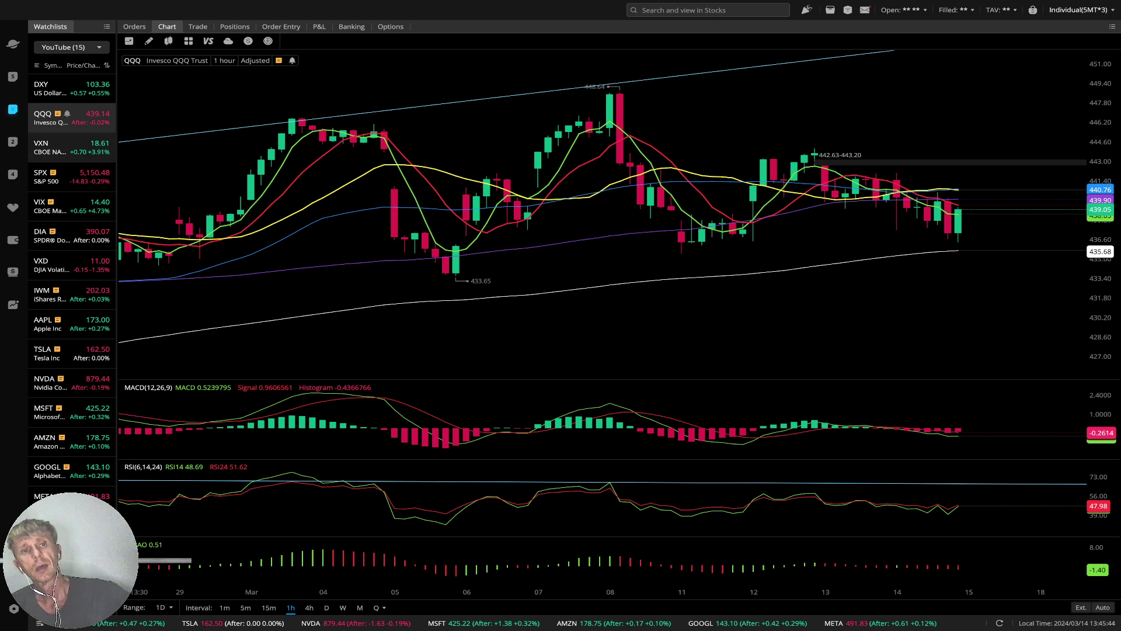
Review the VXN on the daily interval and the S&P 500 (SPX) on the 4-hour and 1-hour intervals.
{"action": "left_click", "coordinate": [70, 147]}
{"action": "left_click", "coordinate": [326, 607]}
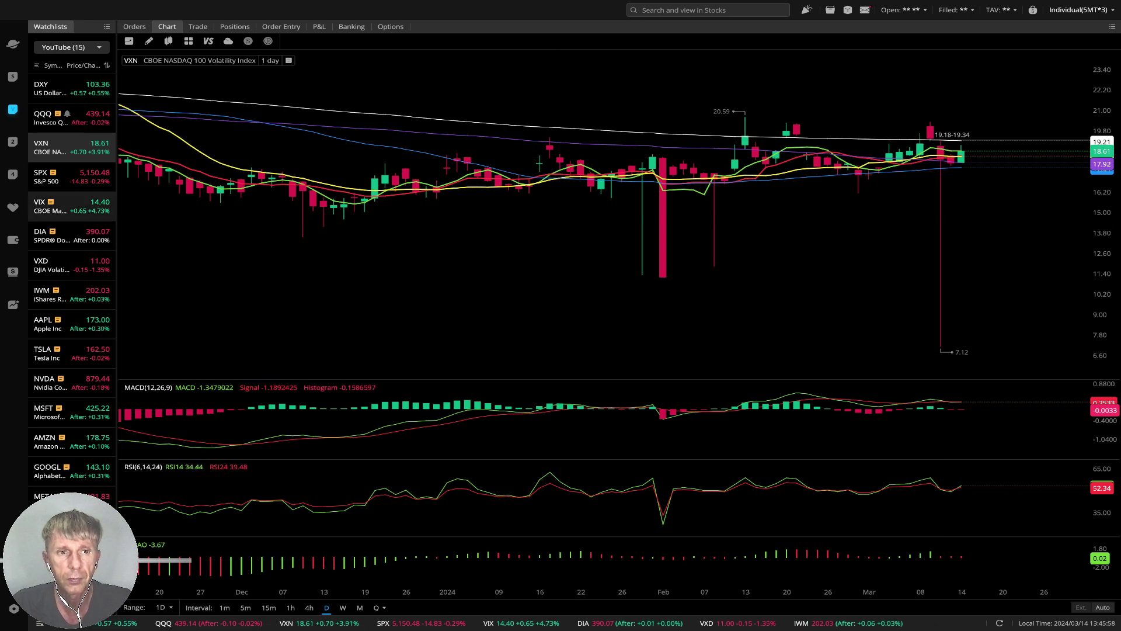
{"action": "left_click", "coordinate": [70, 177]}
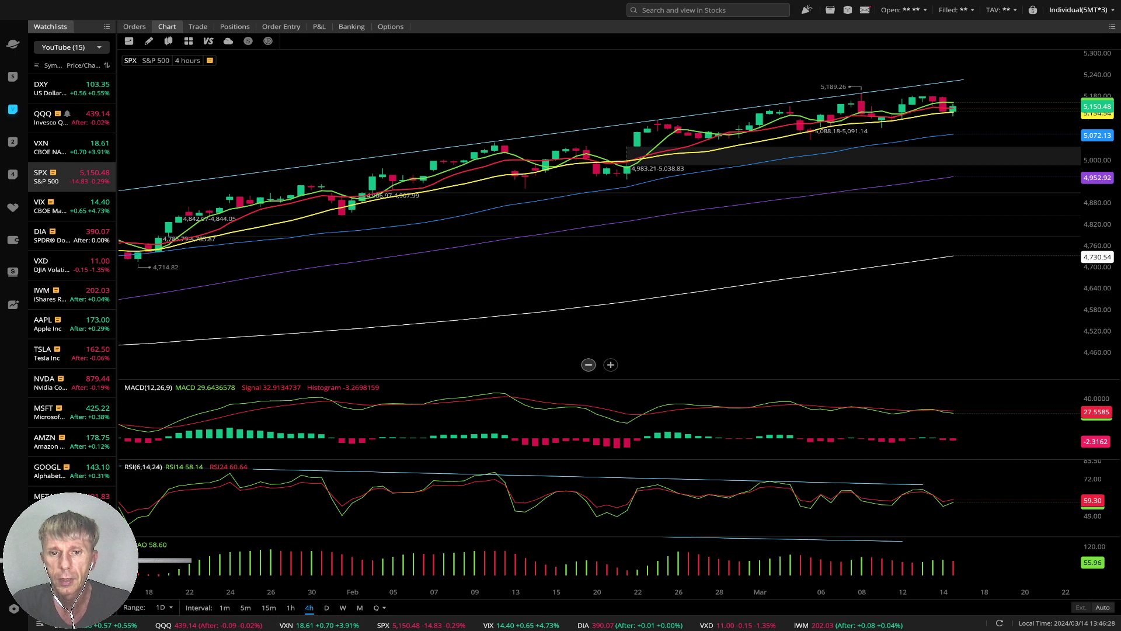
{"action": "left_click", "coordinate": [611, 364]}
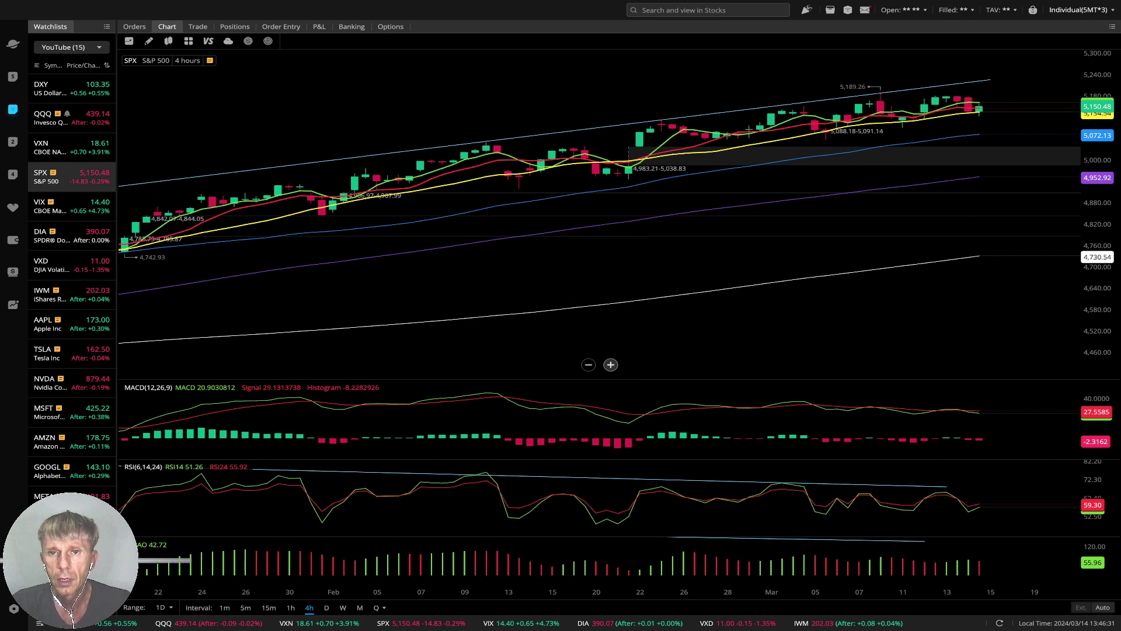
{"action": "scroll", "coordinate": [601, 311], "scroll_direction": "down", "scroll_amount": 3}
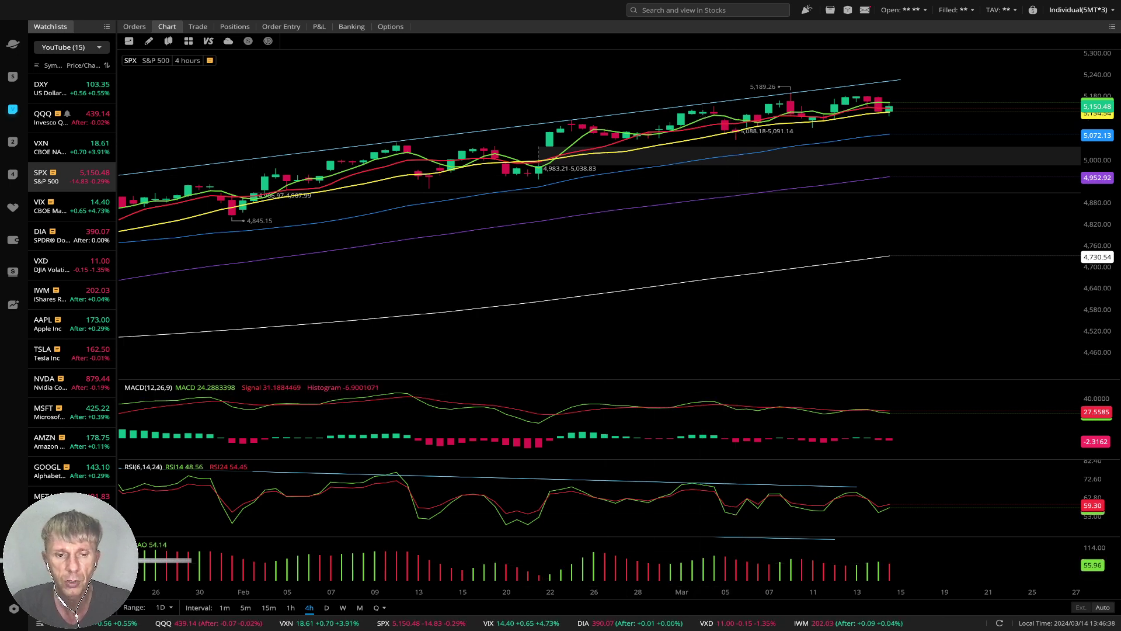
{"action": "left_click", "coordinate": [290, 607]}
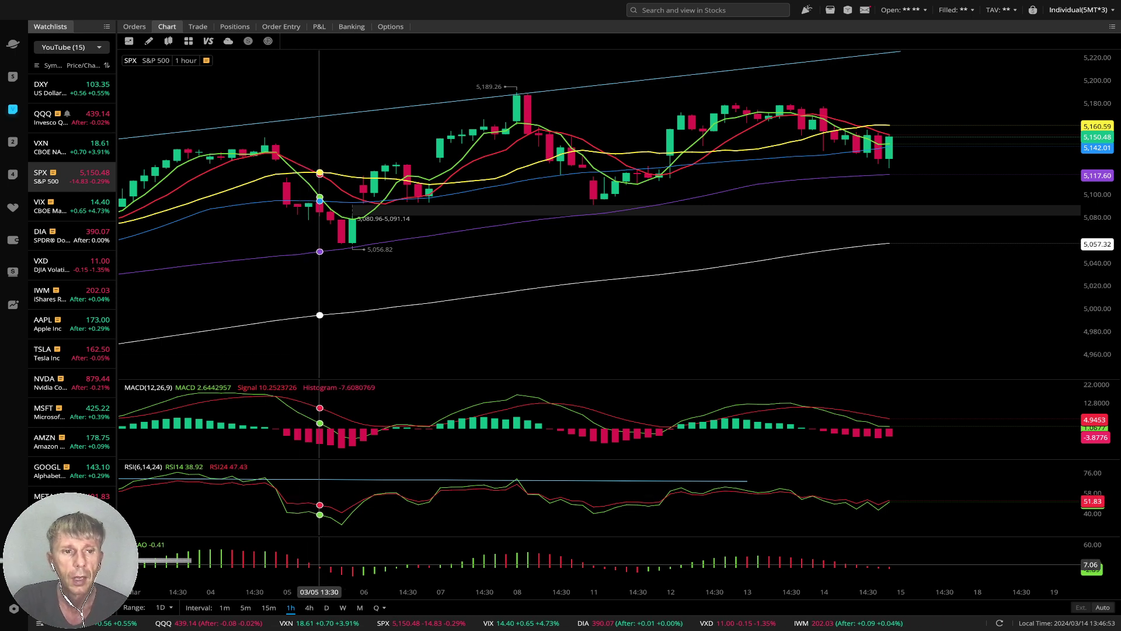
Examine the VIX volatility index on the daily interval.
{"action": "left_click", "coordinate": [70, 205]}
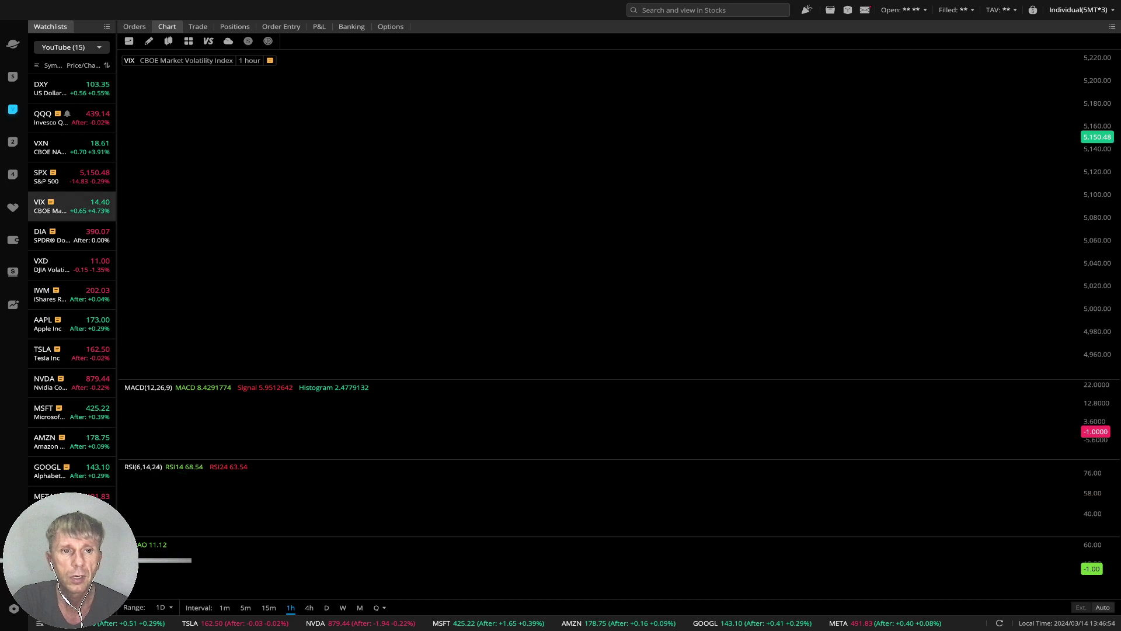
{"action": "key", "text": "Right"}
{"action": "key", "text": "Right"}
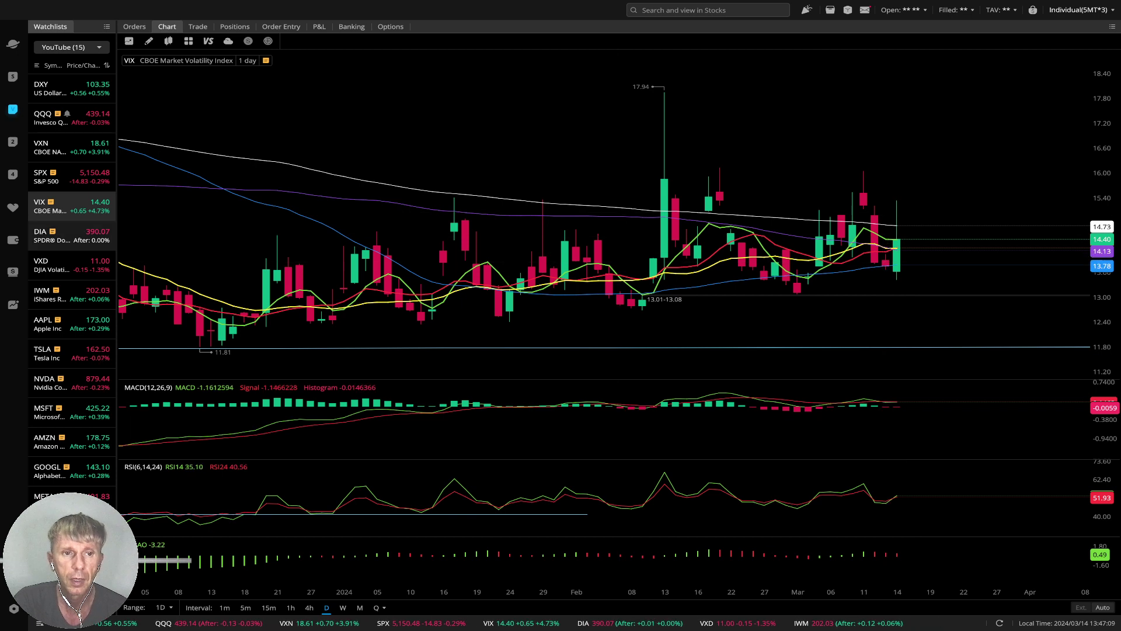
Extend DIA's RSI trendline to about 03/15 13:30 on the 4-hour chart, and view the 1-hour interval.
{"action": "left_click", "coordinate": [70, 236]}
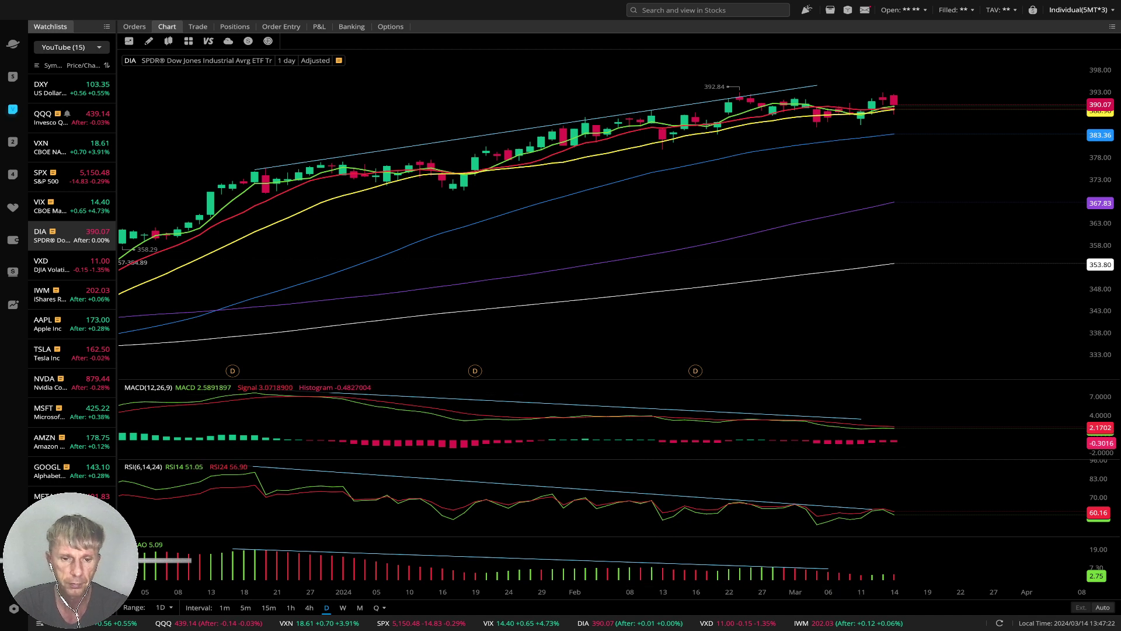
{"action": "left_click", "coordinate": [309, 607]}
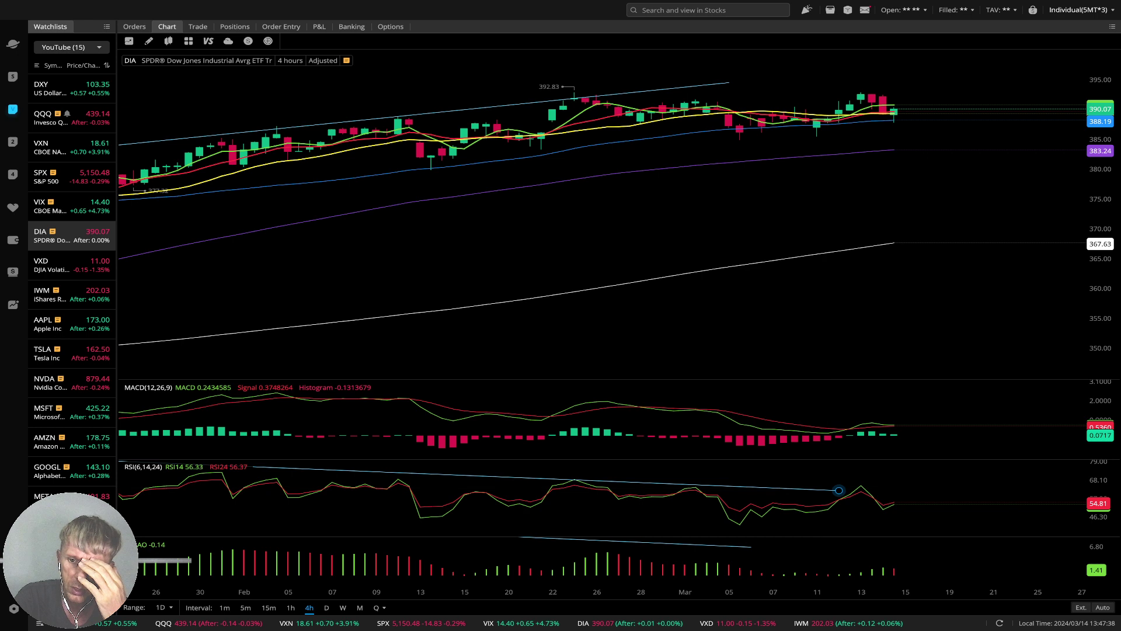
{"action": "left_click_drag", "start_coordinate": [839, 490], "coordinate": [904, 479]}
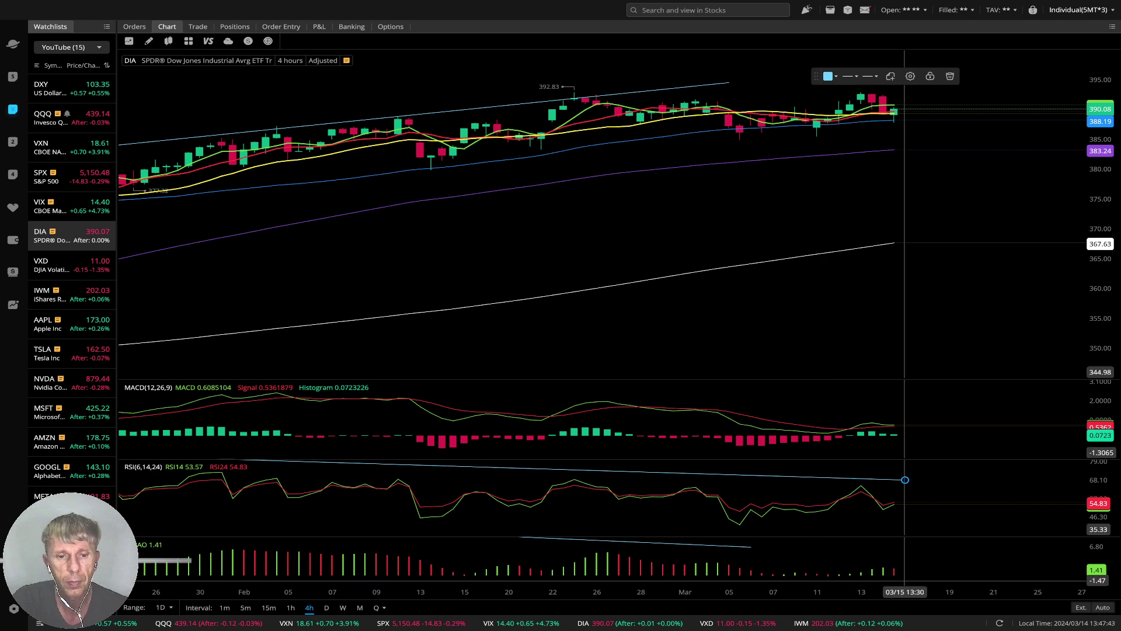
{"action": "key", "text": "1"}
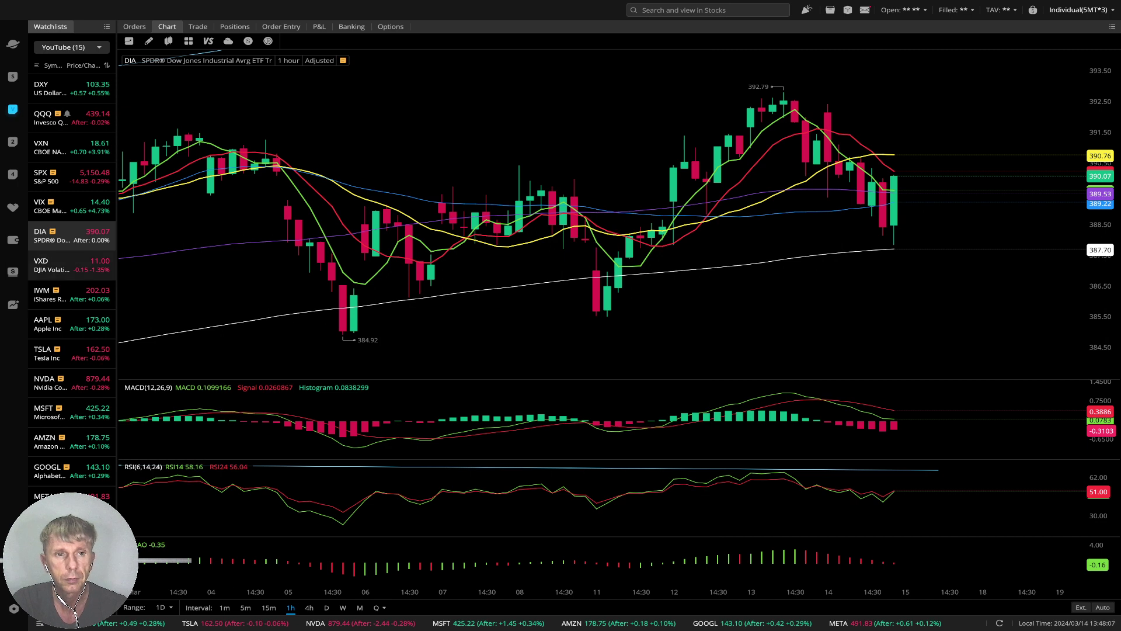
Review the IWM chart on the daily, 4-hour and 1-hour intervals.
{"action": "left_click", "coordinate": [70, 294]}
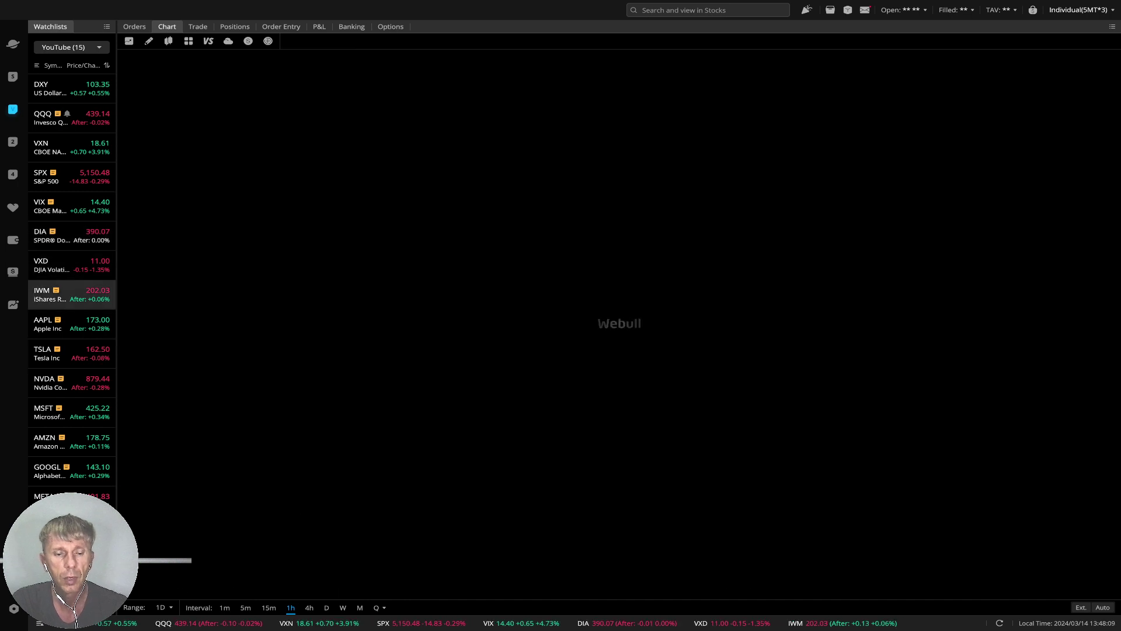
{"action": "left_click", "coordinate": [327, 607]}
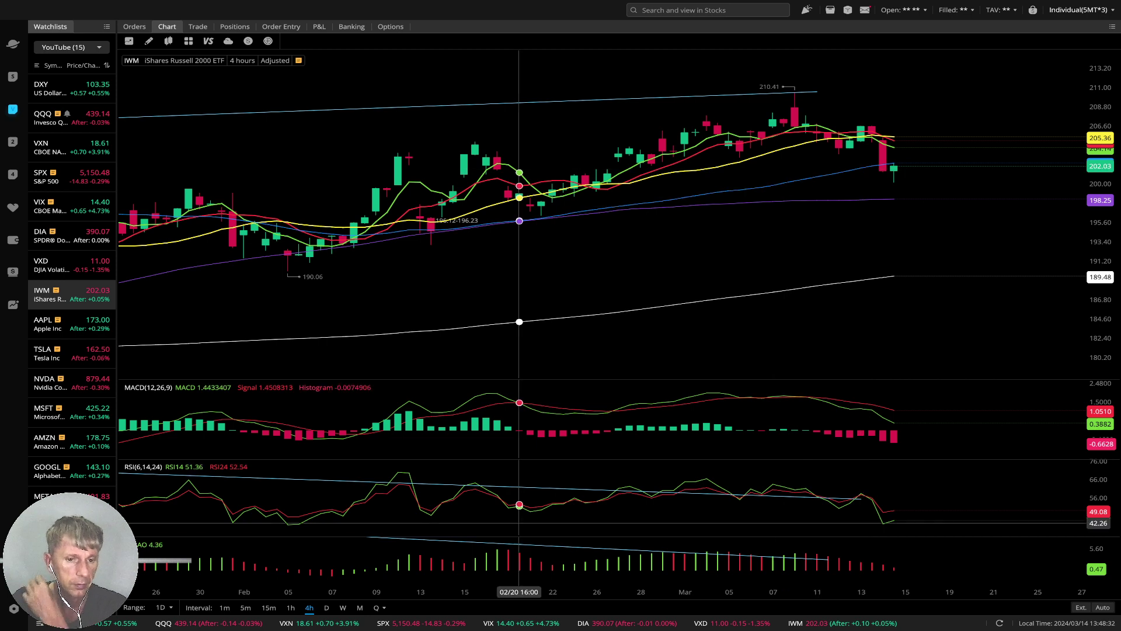
{"action": "left_click", "coordinate": [290, 607]}
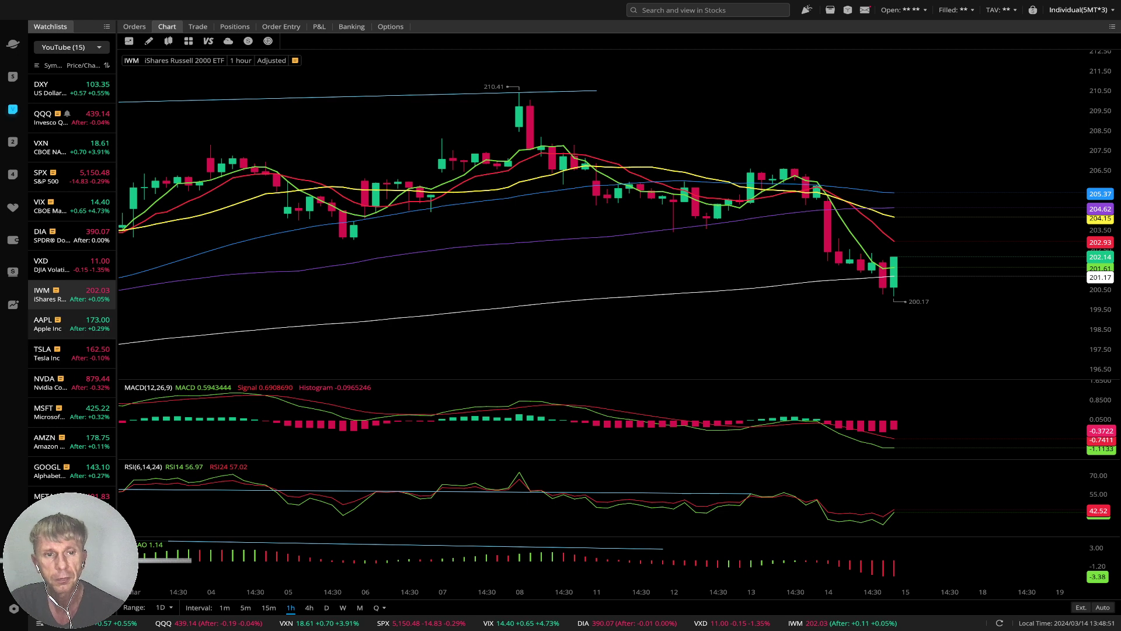
Review the AAPL chart on the daily, 4-hour and 1-hour intervals.
{"action": "left_click", "coordinate": [70, 324]}
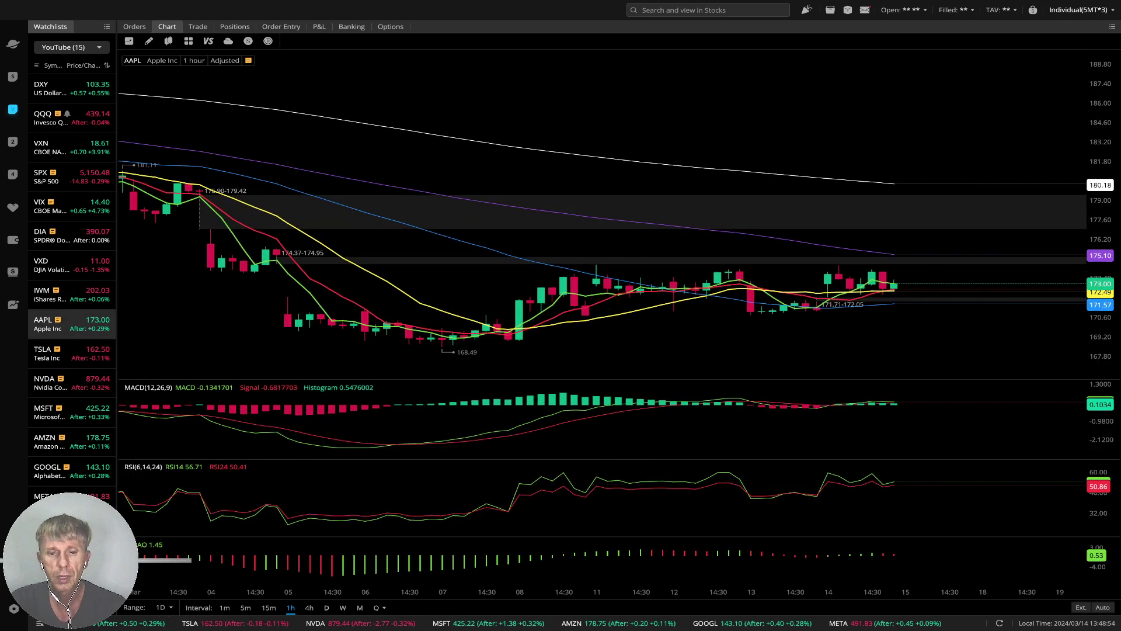
{"action": "left_click", "coordinate": [327, 608]}
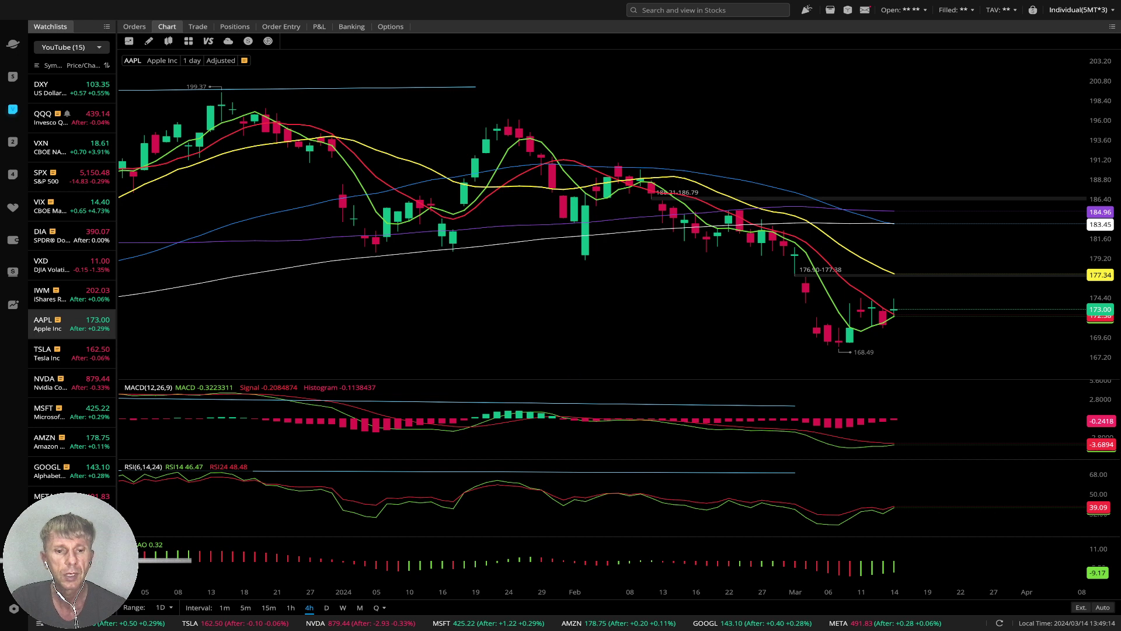
{"action": "left_click", "coordinate": [309, 608]}
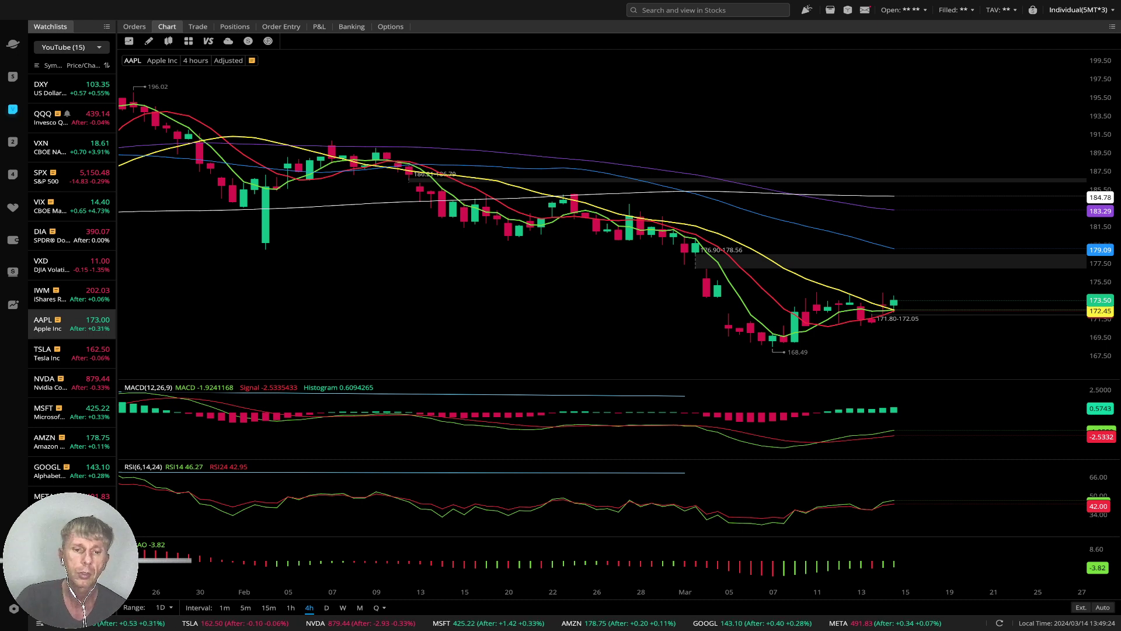
{"action": "left_click", "coordinate": [290, 607]}
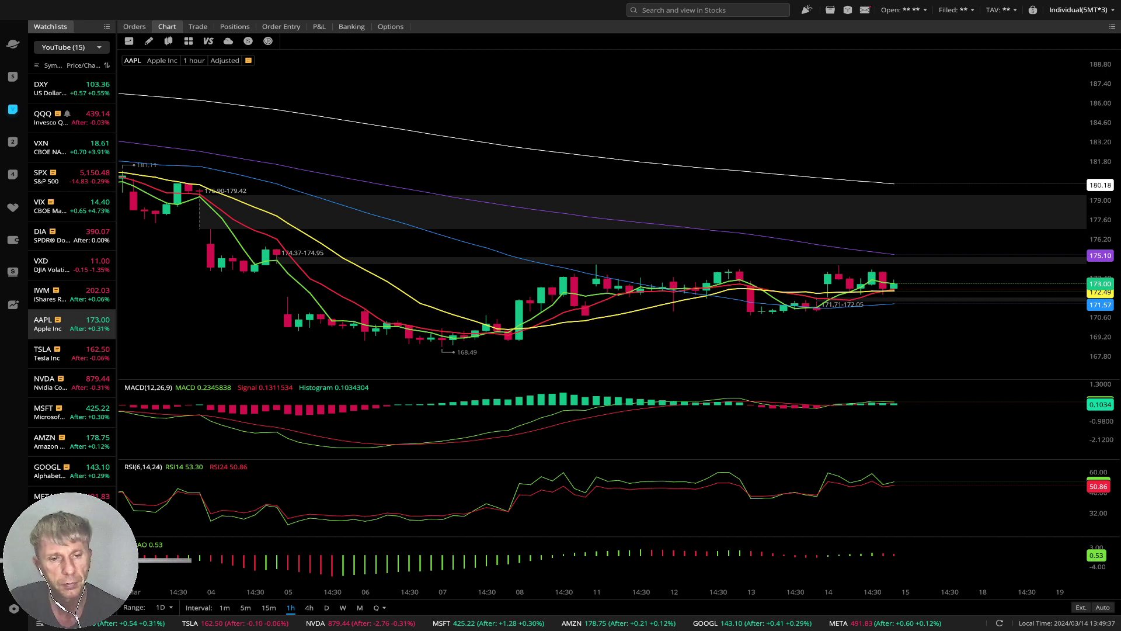
On the TSLA daily chart, lower the end of the descending price trendline to meet the latest candle's low.
{"action": "left_click", "coordinate": [65, 353]}
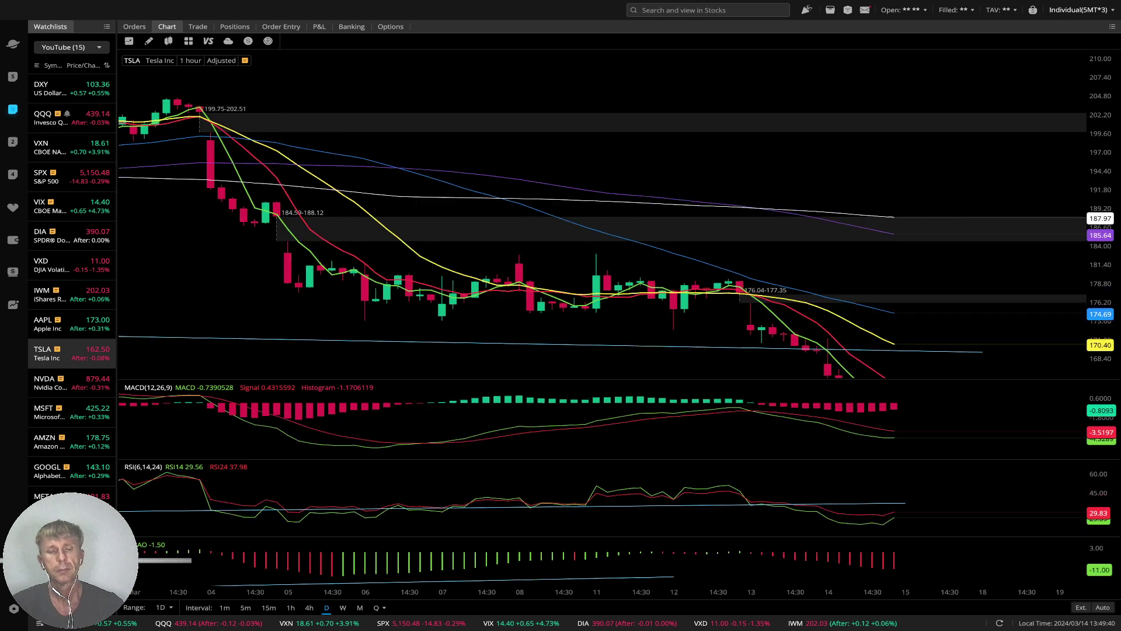
{"action": "left_click", "coordinate": [327, 607]}
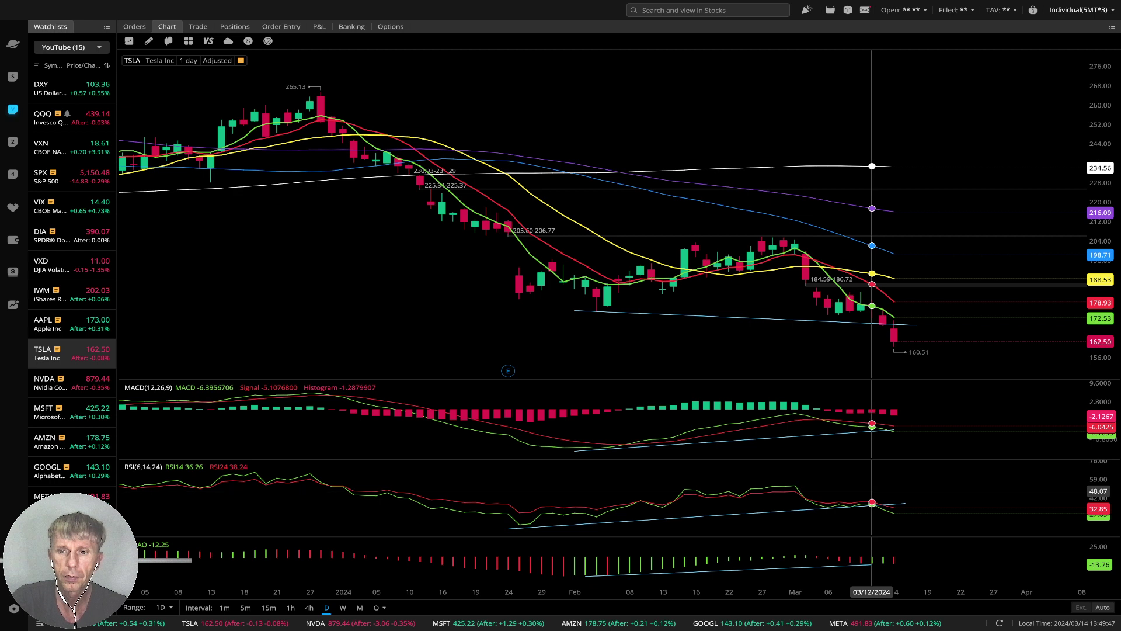
{"action": "left_click", "coordinate": [915, 326]}
{"action": "left_click_drag", "start_coordinate": [916, 325], "coordinate": [916, 345]}
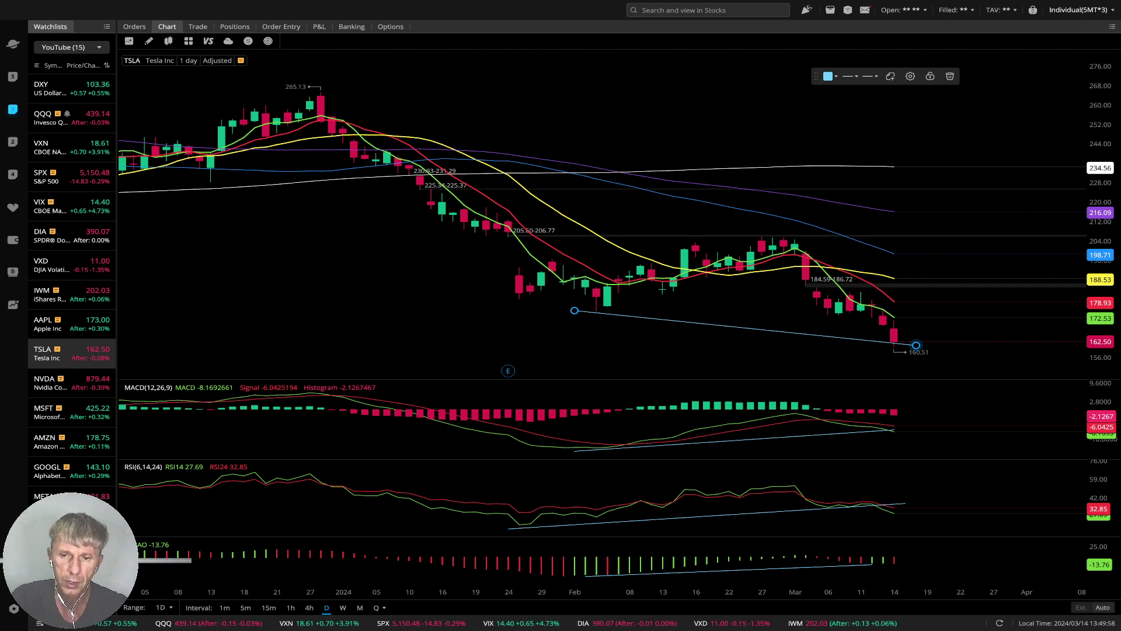
Realign the ends of TSLA's RSI and AO trendlines with the latest daily bars, and refine the RSI line on the 4-hour interval.
{"action": "left_click_drag", "start_coordinate": [905, 504], "coordinate": [904, 513]}
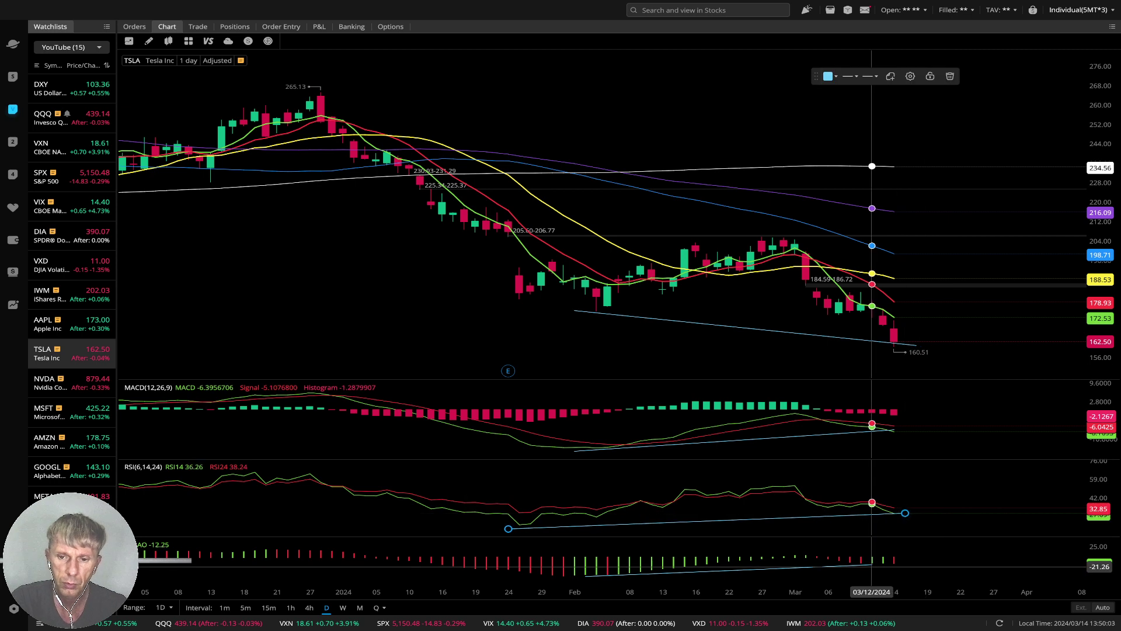
{"action": "left_click_drag", "start_coordinate": [872, 564], "coordinate": [916, 565]}
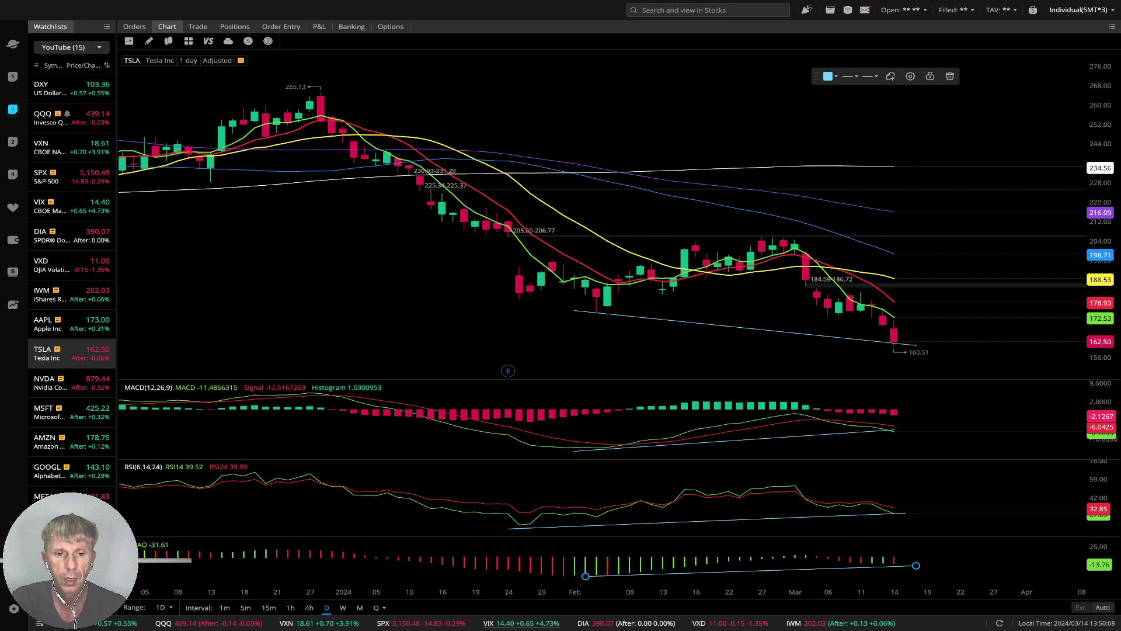
{"action": "left_click", "coordinate": [309, 607]}
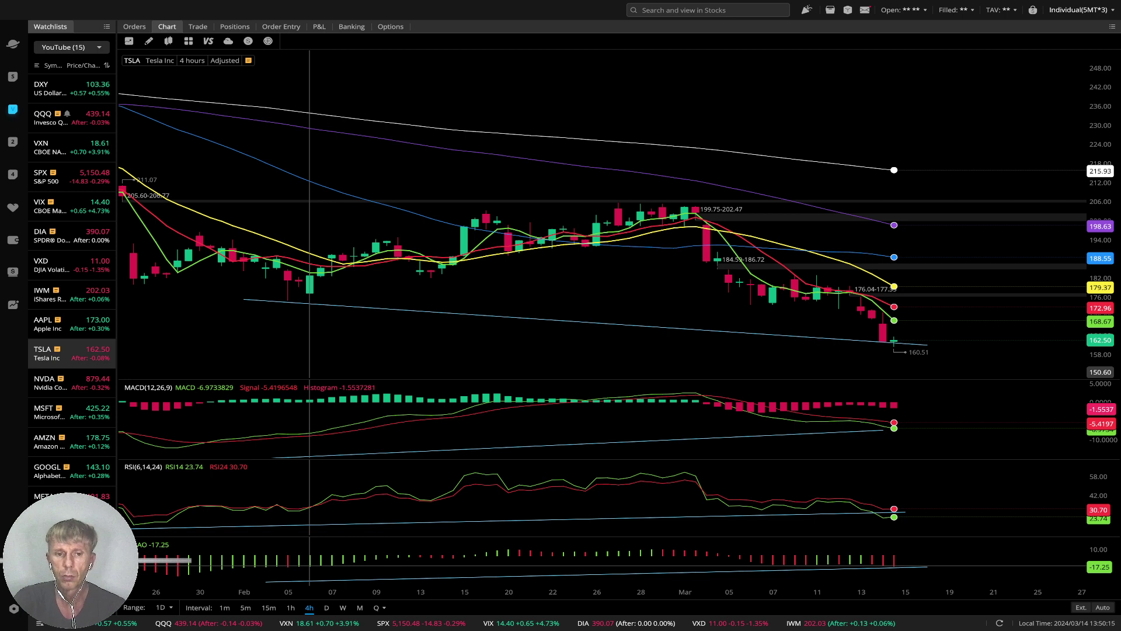
{"action": "left_click", "coordinate": [905, 518]}
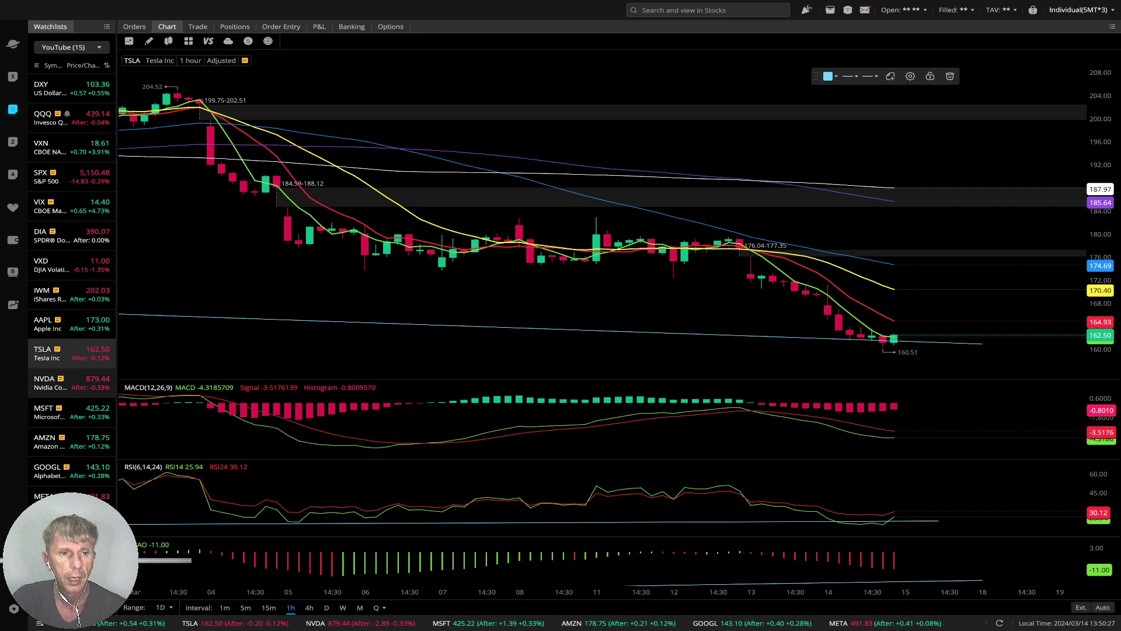
Review the NVDA chart on the daily, 4-hour and 1-hour intervals.
{"action": "left_click", "coordinate": [70, 383]}
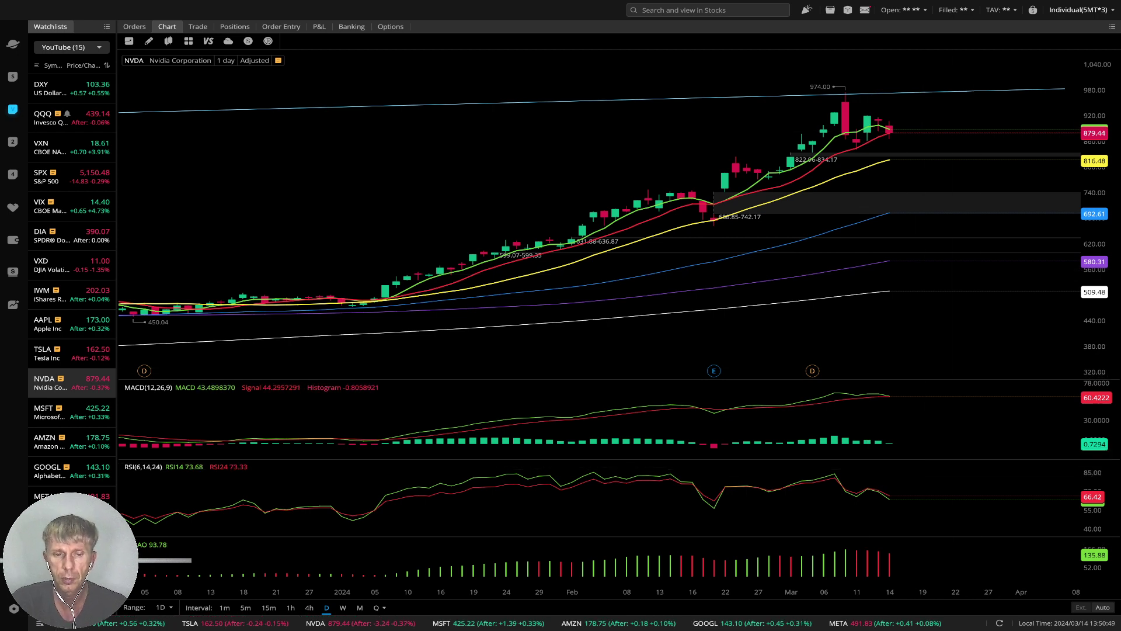
{"action": "scroll", "coordinate": [255, 339], "scroll_direction": "down", "scroll_amount": 2}
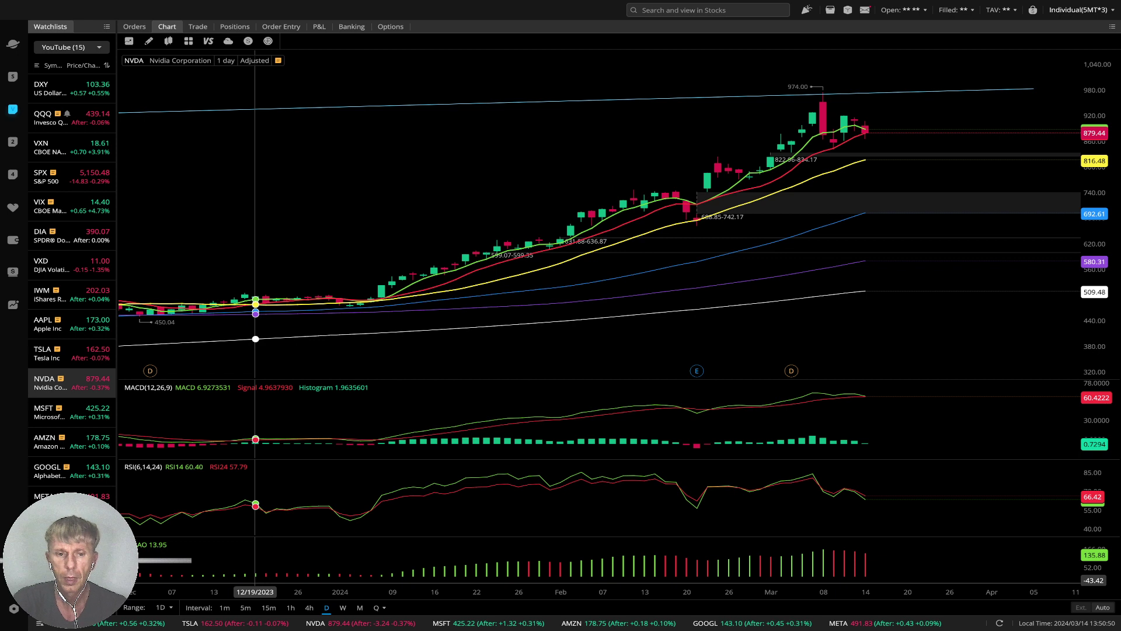
{"action": "left_click", "coordinate": [309, 608]}
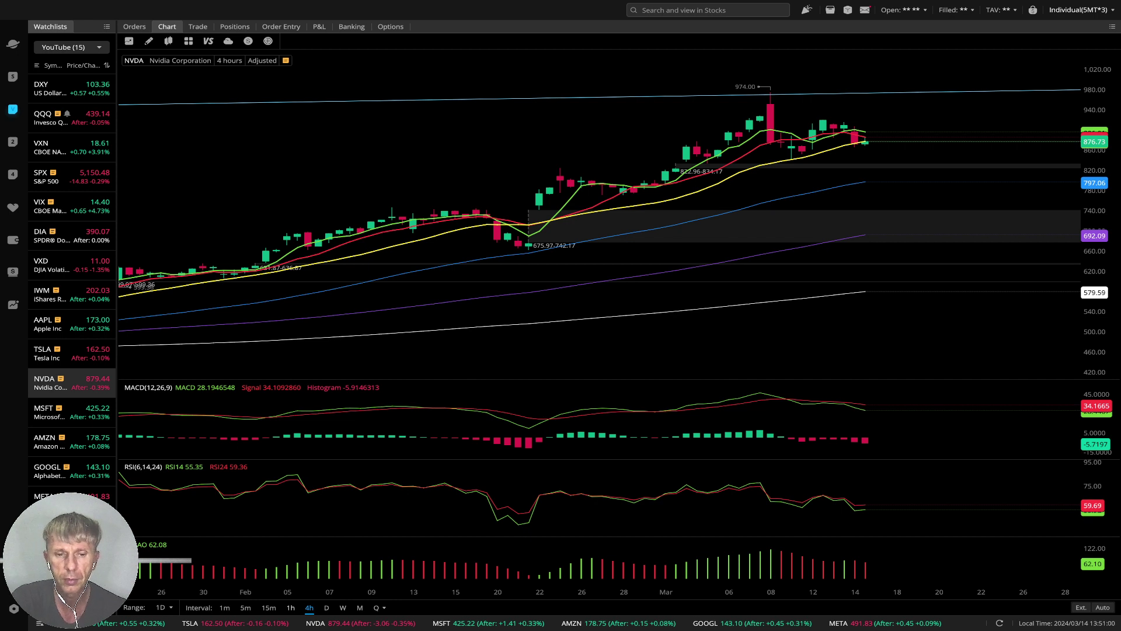
{"action": "left_click", "coordinate": [290, 608]}
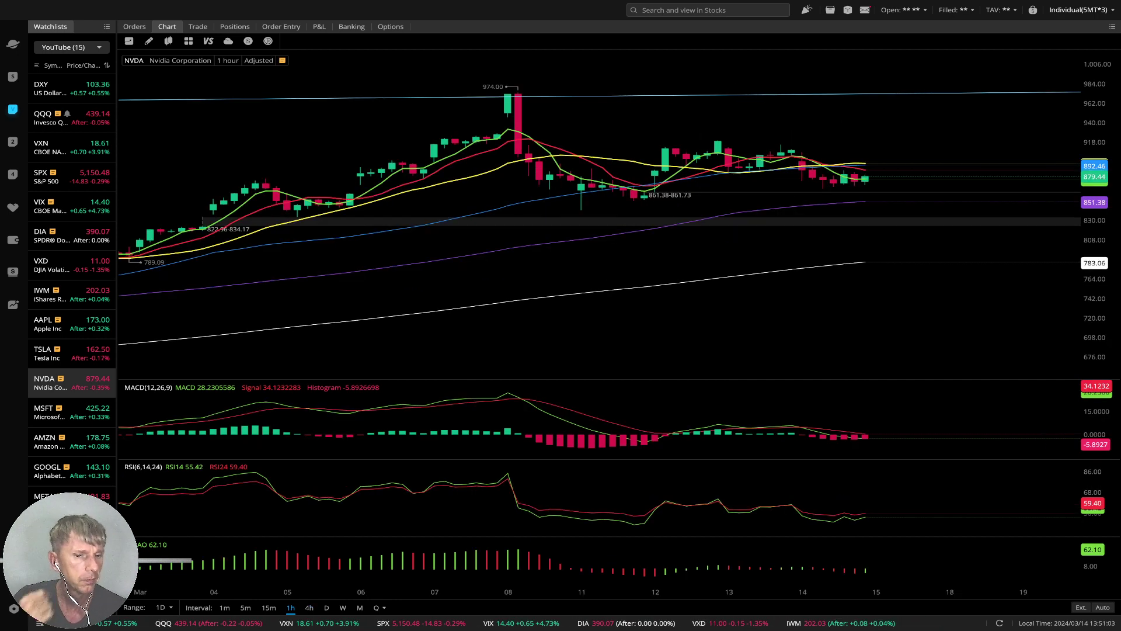
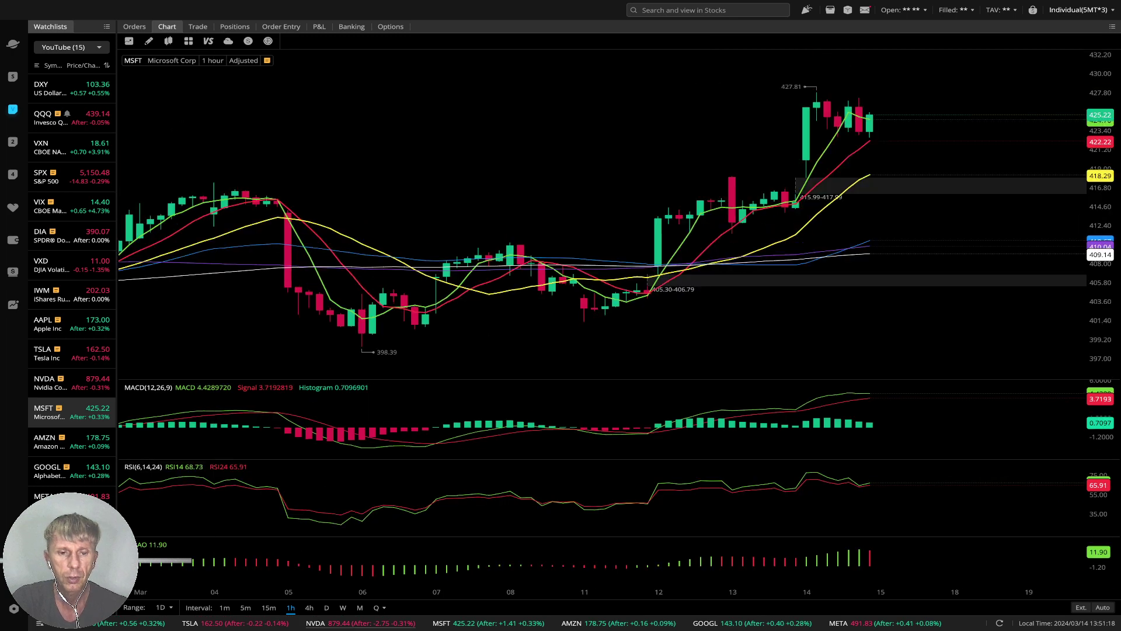
On the MSFT daily chart, draw an ascending trendline from the early-February high over the latest high to about 431 on 03/21/2024.
{"action": "left_click", "coordinate": [326, 607]}
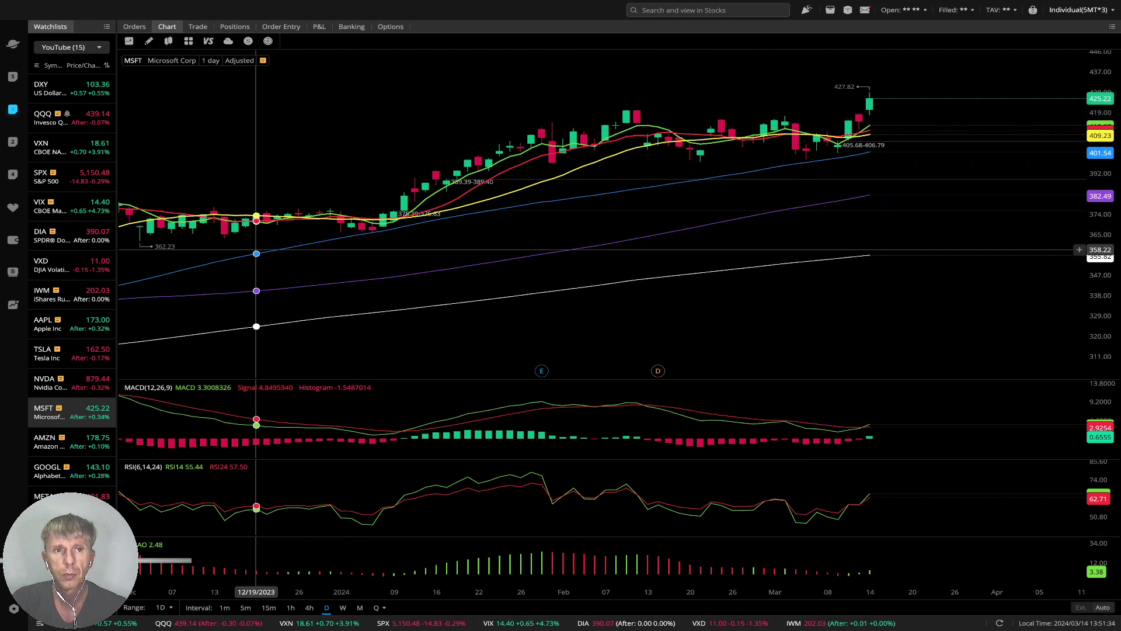
{"action": "left_click", "coordinate": [149, 41]}
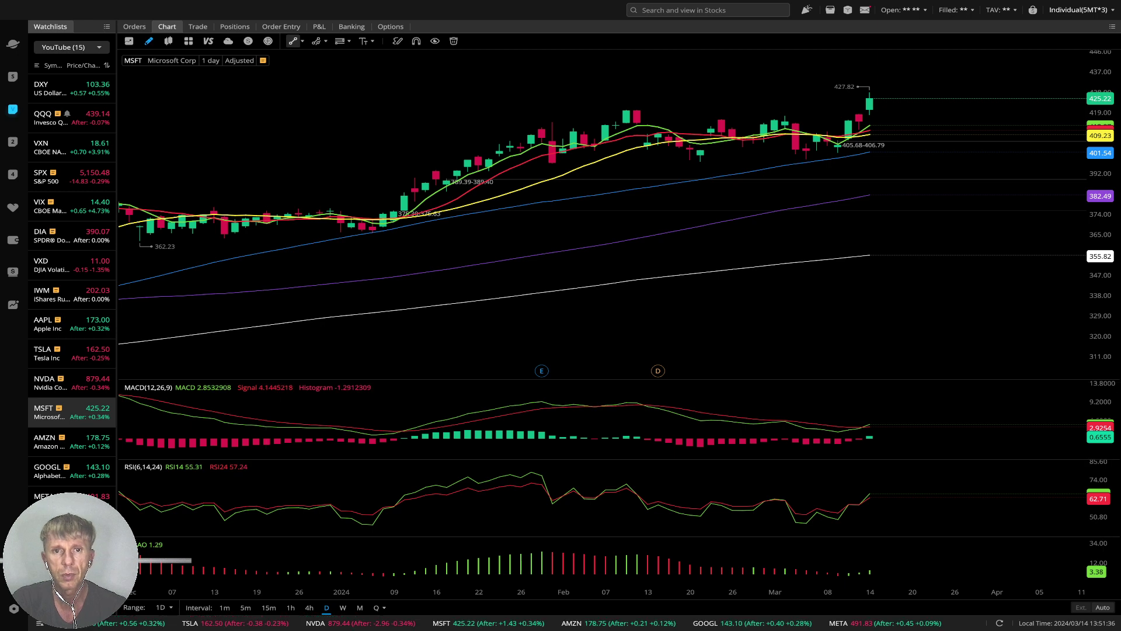
{"action": "left_click", "coordinate": [627, 107]}
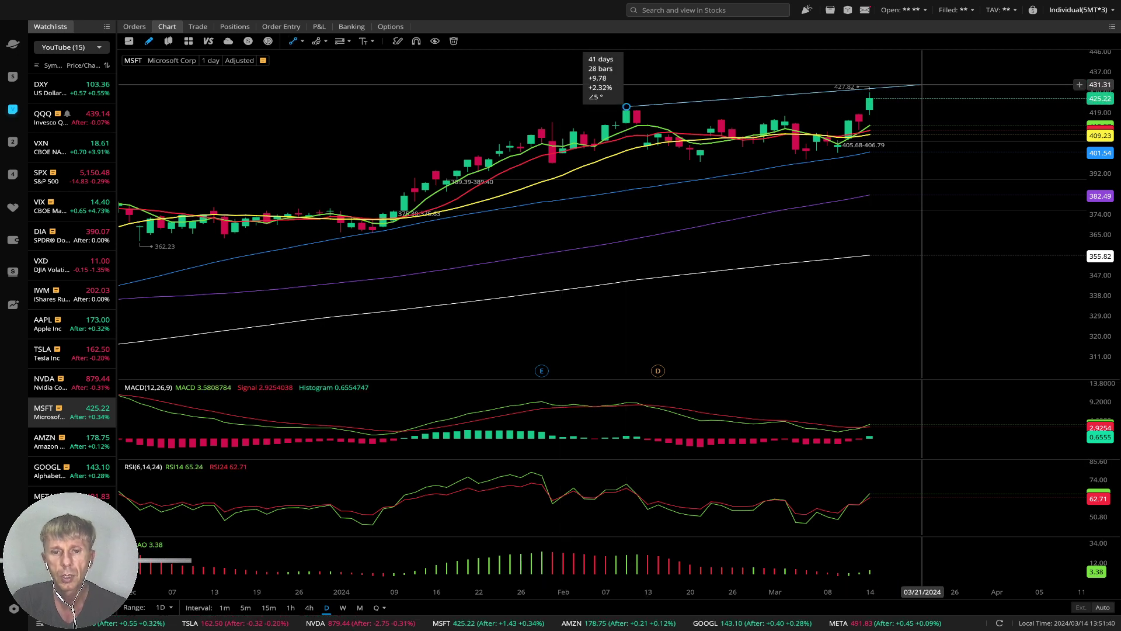
{"action": "left_click", "coordinate": [922, 85]}
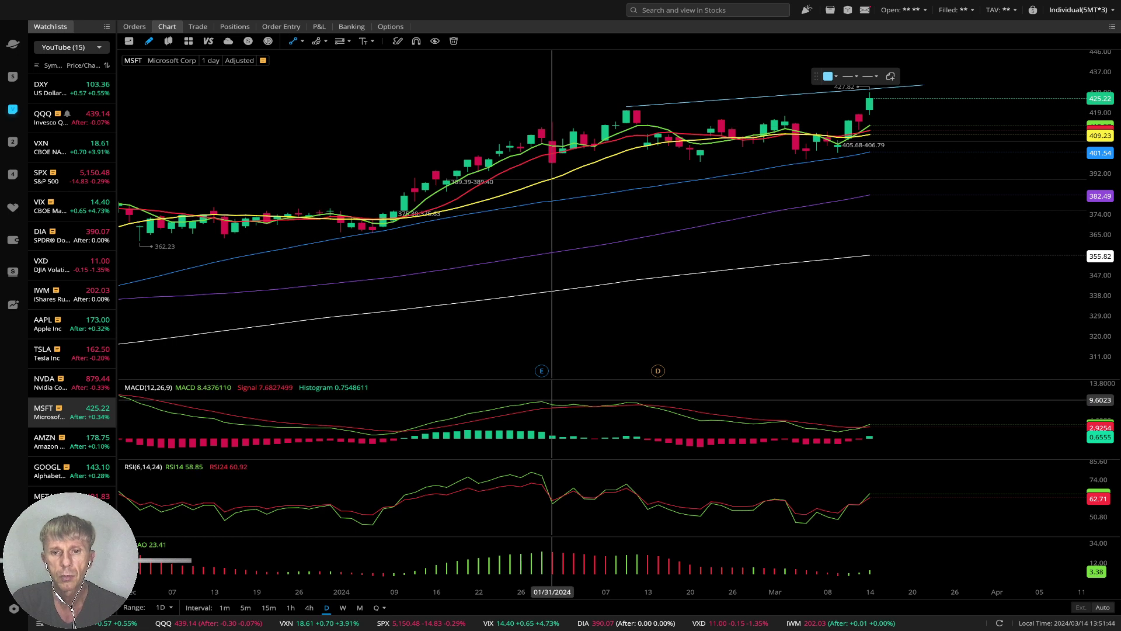
Draw descending trendlines from the late-January peaks of MSFT's MACD, RSI and AO, each extending past the latest daily bar.
{"action": "left_click", "coordinate": [542, 398]}
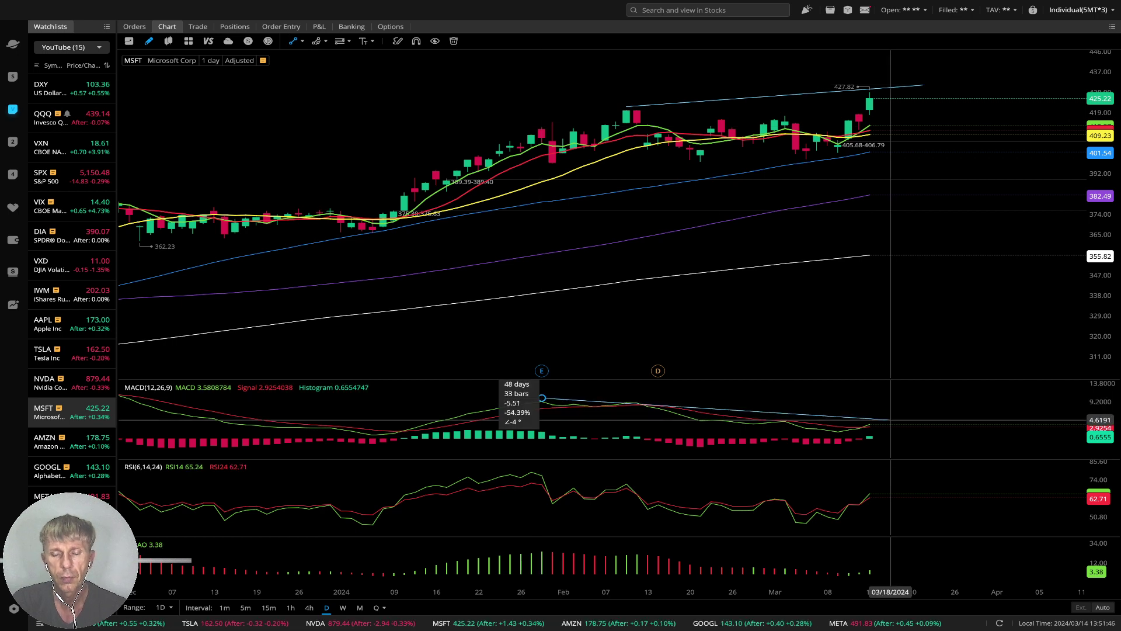
{"action": "left_click", "coordinate": [891, 421]}
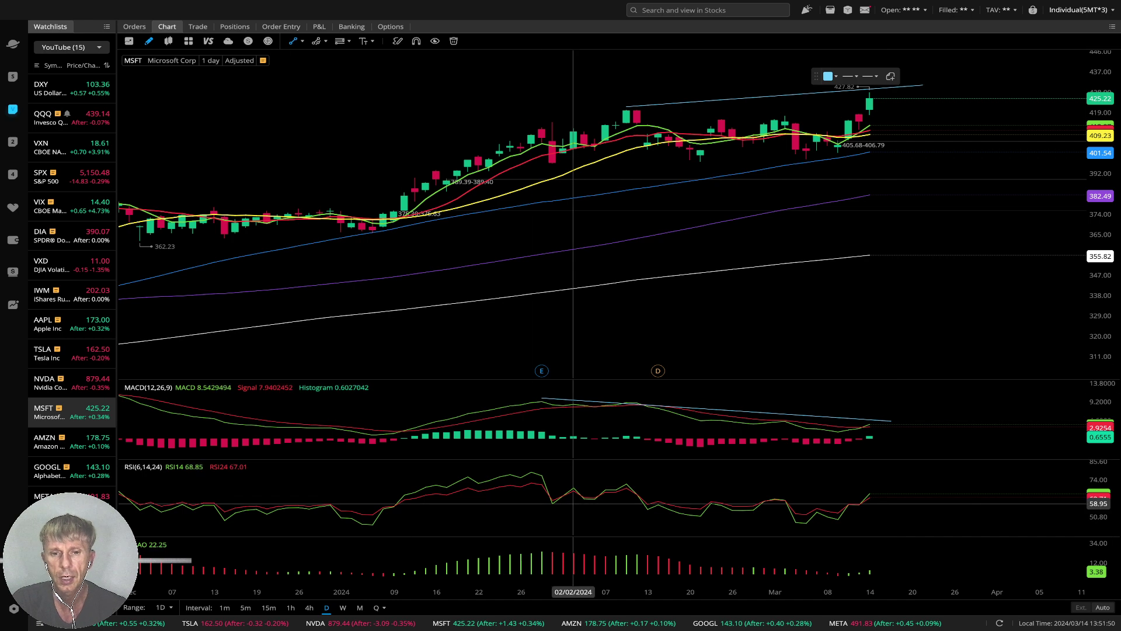
{"action": "left_click", "coordinate": [531, 466]}
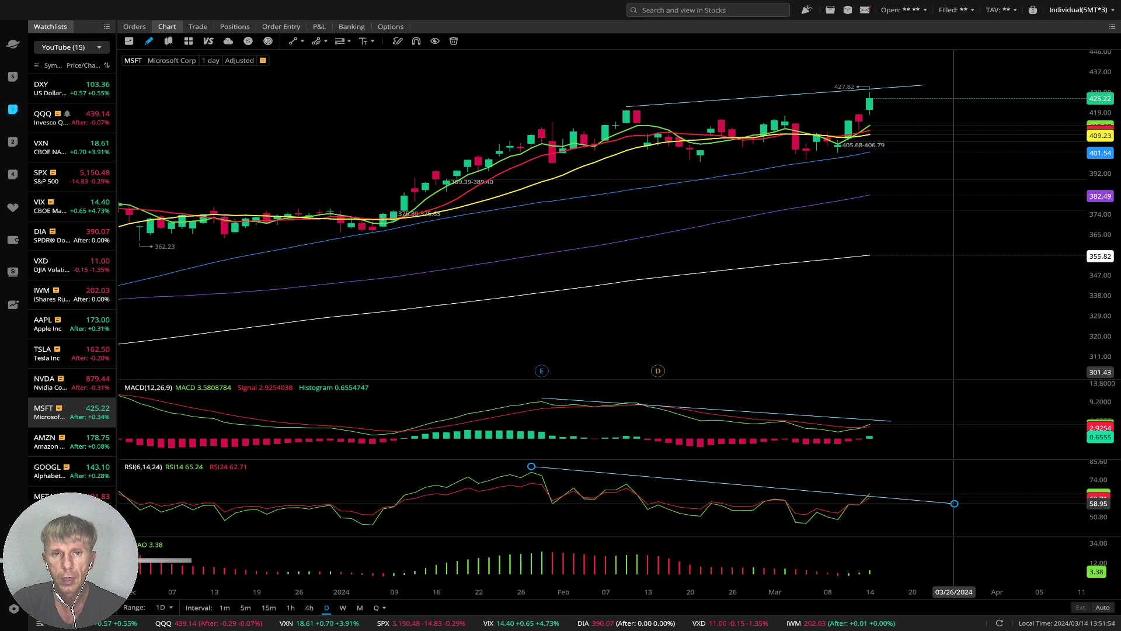
{"action": "left_click", "coordinate": [954, 504]}
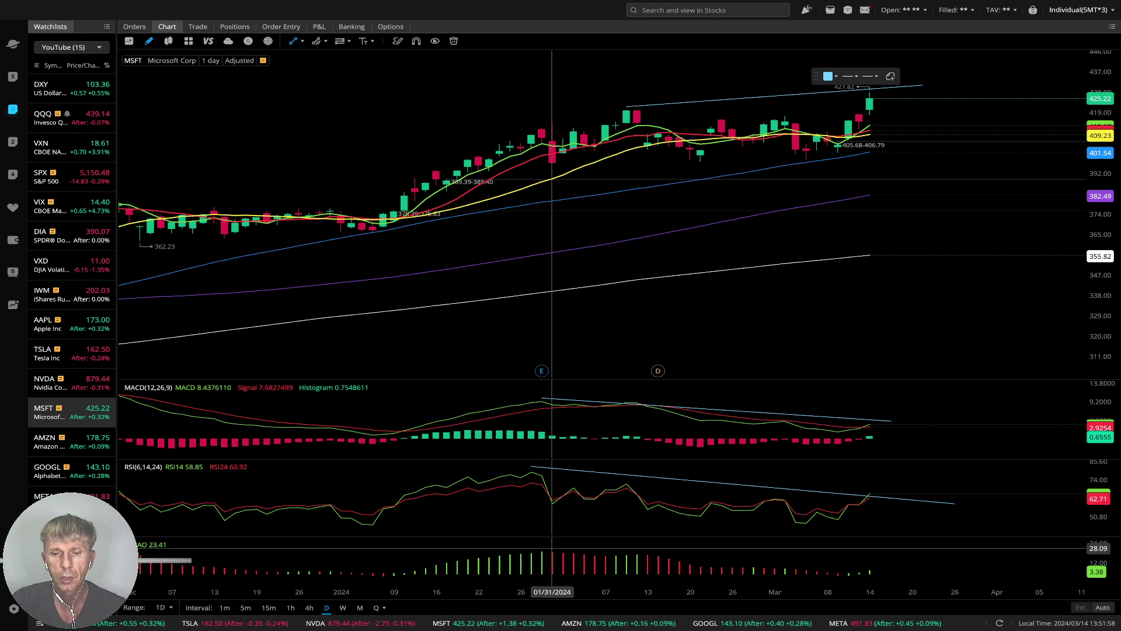
{"action": "left_click", "coordinate": [553, 547]}
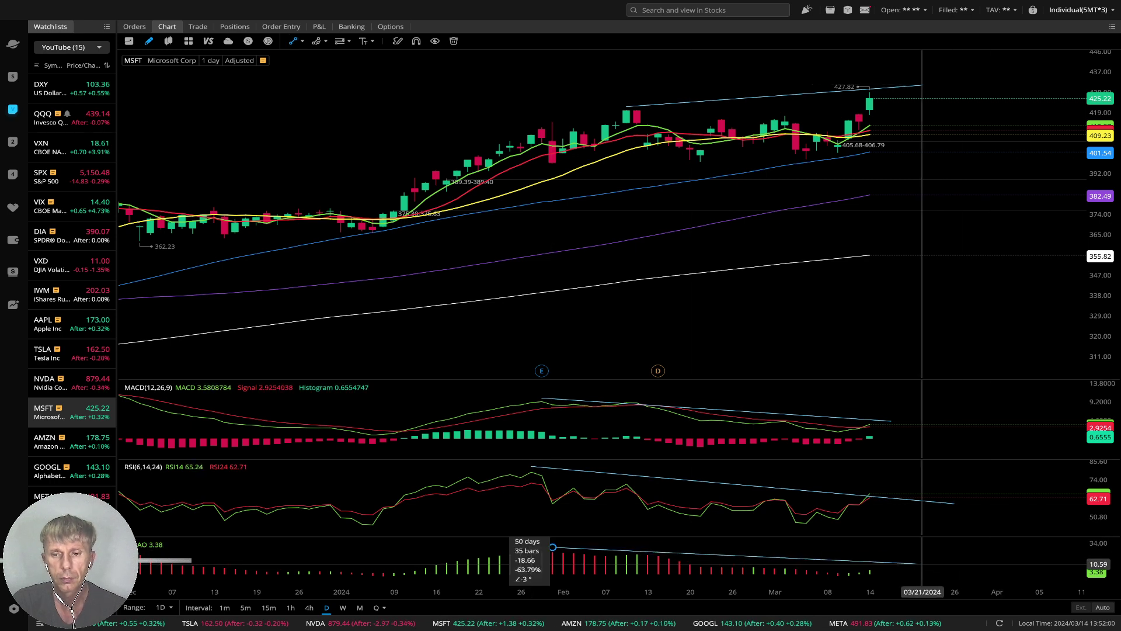
{"action": "left_click", "coordinate": [923, 568]}
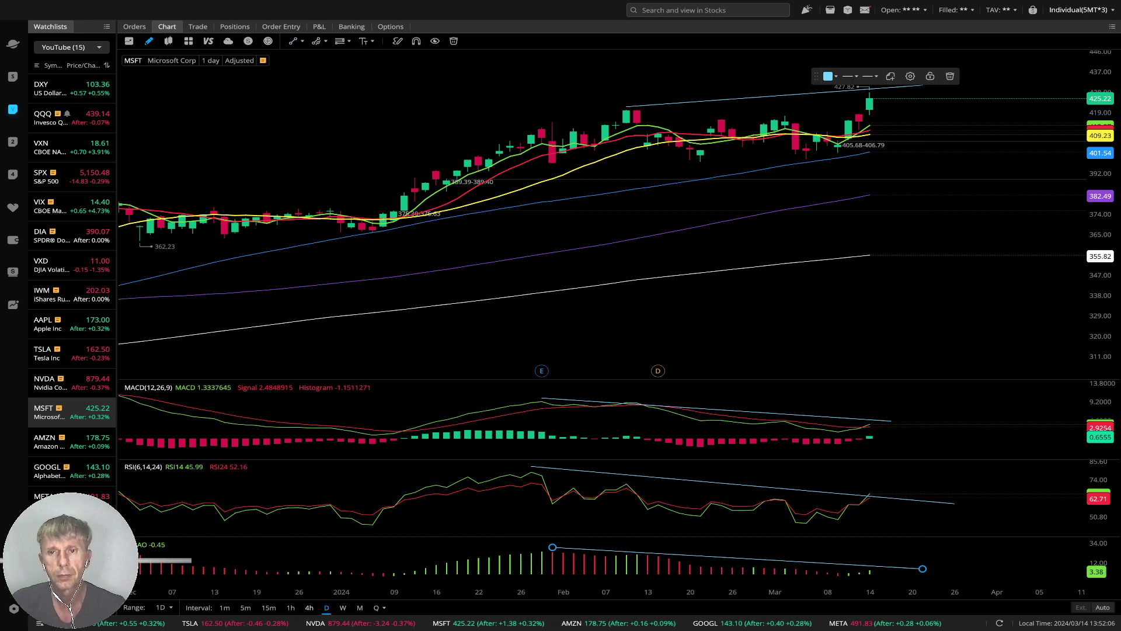
Review the MSFT trendlines on the daily, 4-hour and 1-hour intervals.
{"action": "left_click", "coordinate": [309, 607]}
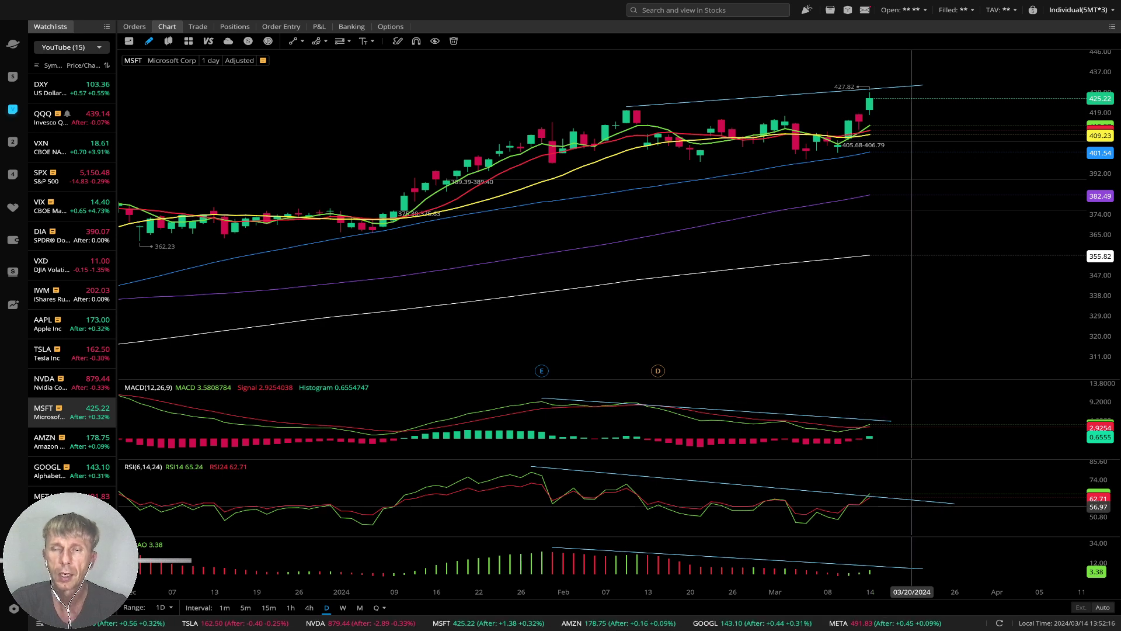
{"action": "left_click", "coordinate": [922, 500]}
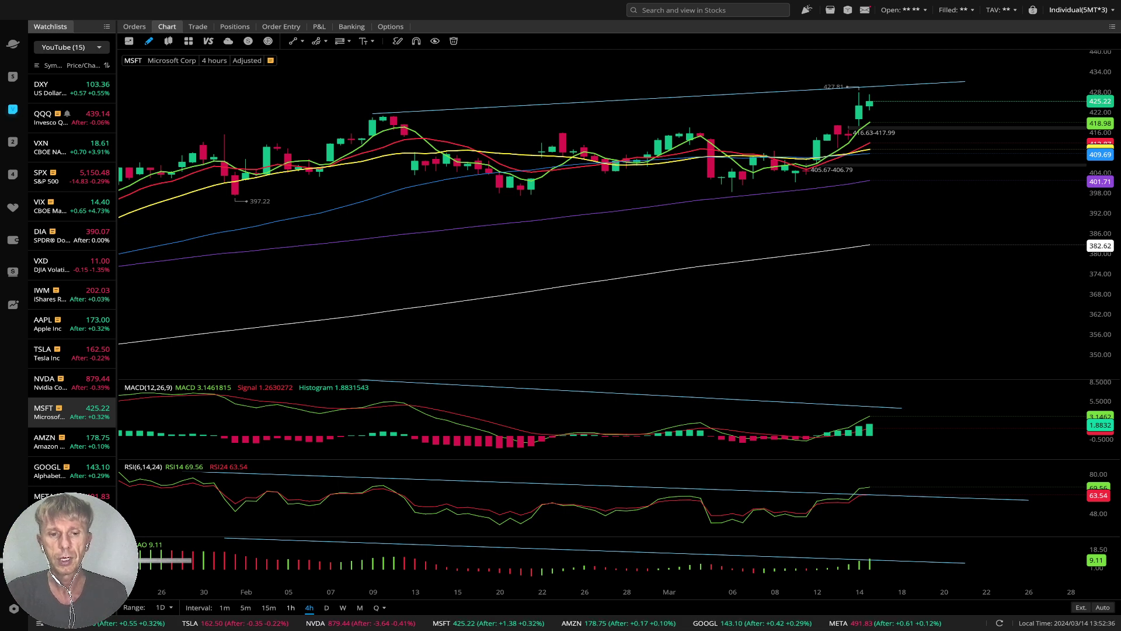
{"action": "left_click", "coordinate": [291, 607]}
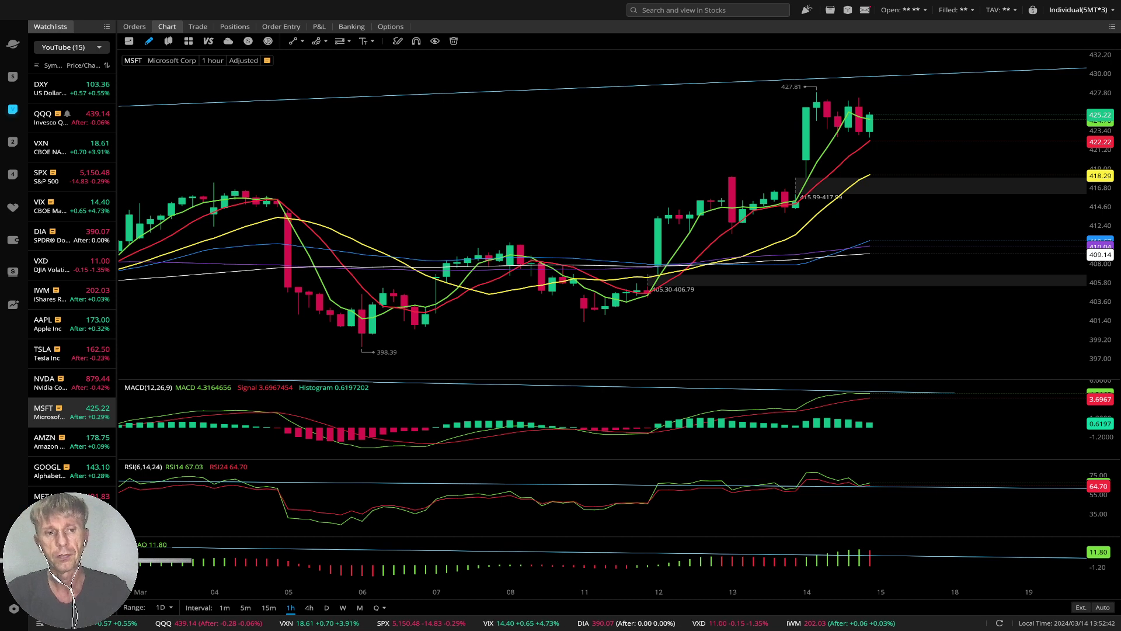
On the AMZN daily chart, move the MACD trendline up to start at the February MACD peak and extend its end past the latest bar.
{"action": "left_click", "coordinate": [70, 441]}
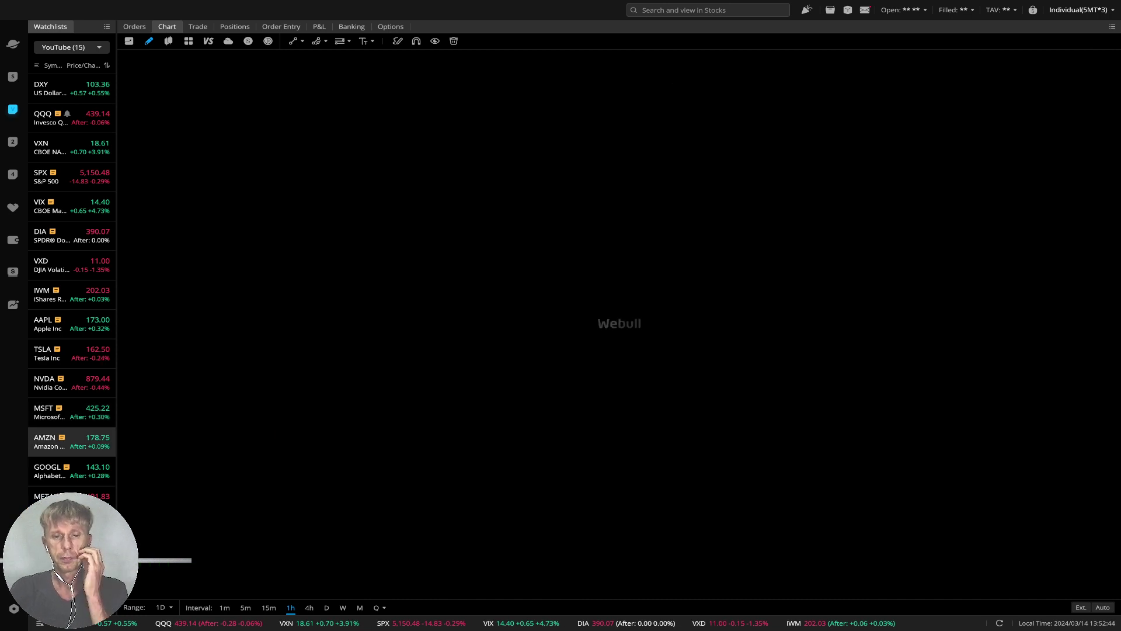
{"action": "left_click", "coordinate": [327, 607]}
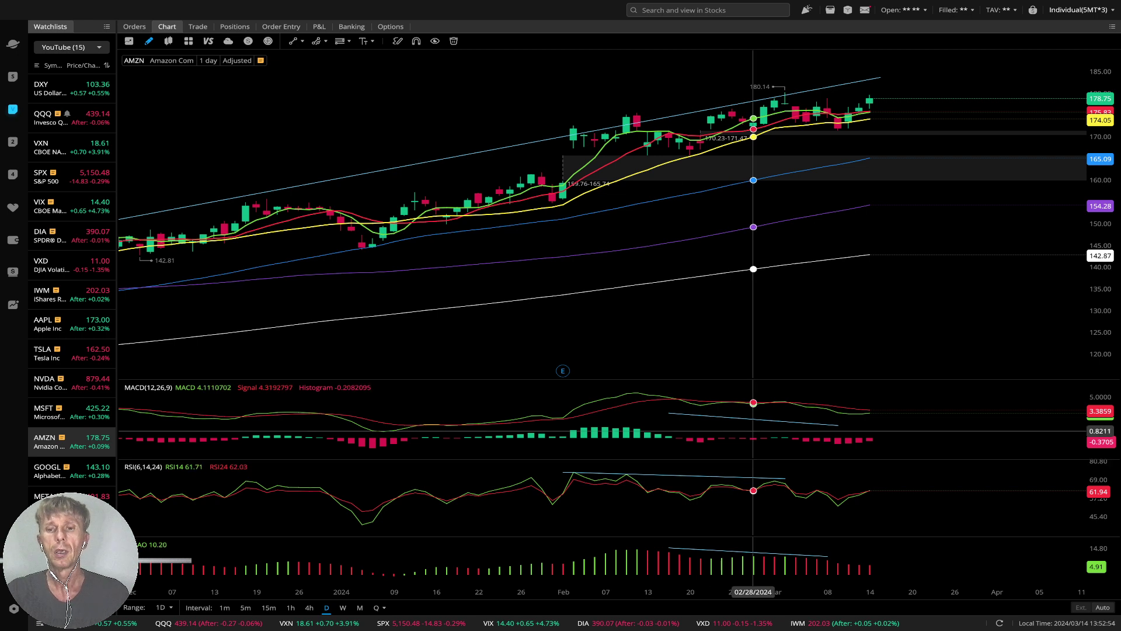
{"action": "left_click_drag", "start_coordinate": [754, 419], "coordinate": [722, 393]}
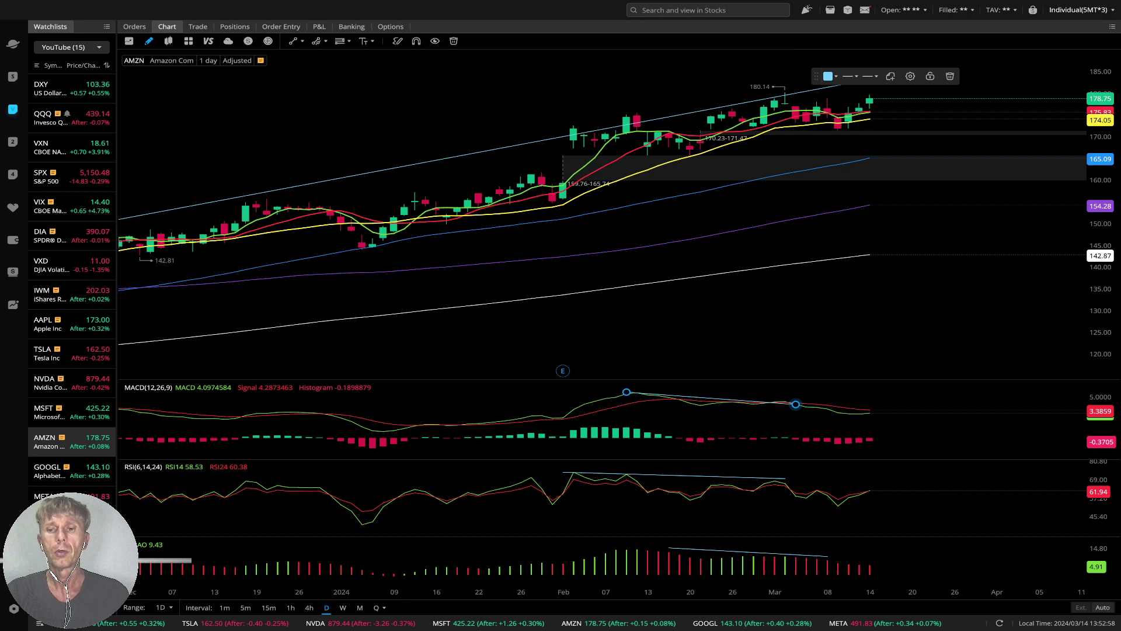
{"action": "left_click_drag", "start_coordinate": [796, 405], "coordinate": [880, 408]}
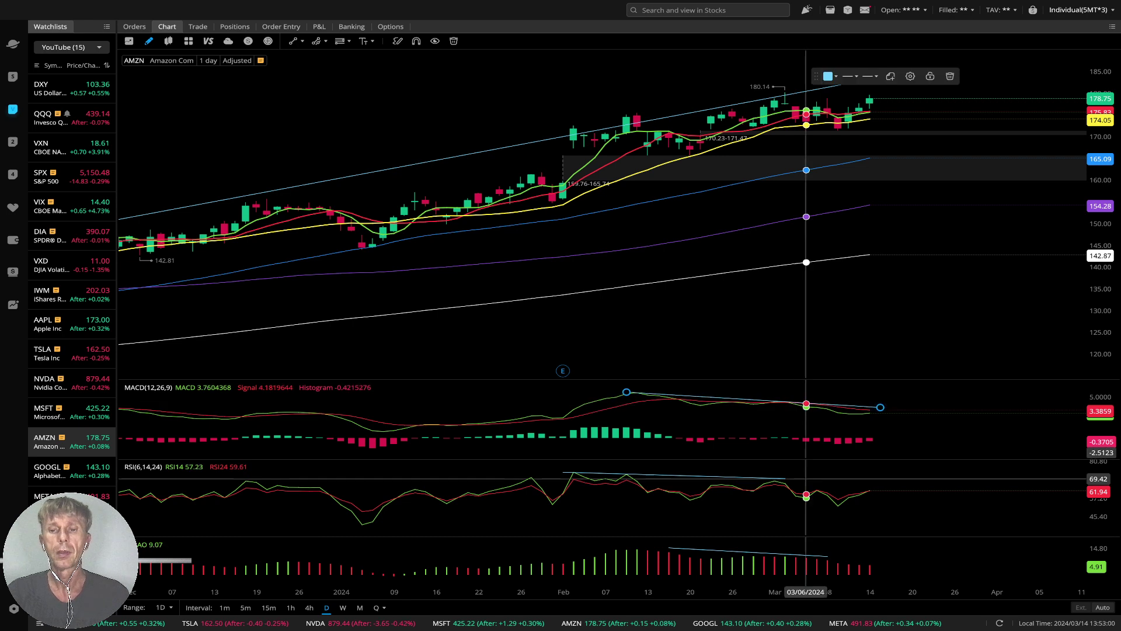
Extend AMZN's RSI and AO trendlines past the latest daily bar, start the AO line at its February peak, and check the shorter intervals.
{"action": "left_click_drag", "start_coordinate": [785, 478], "coordinate": [890, 483]}
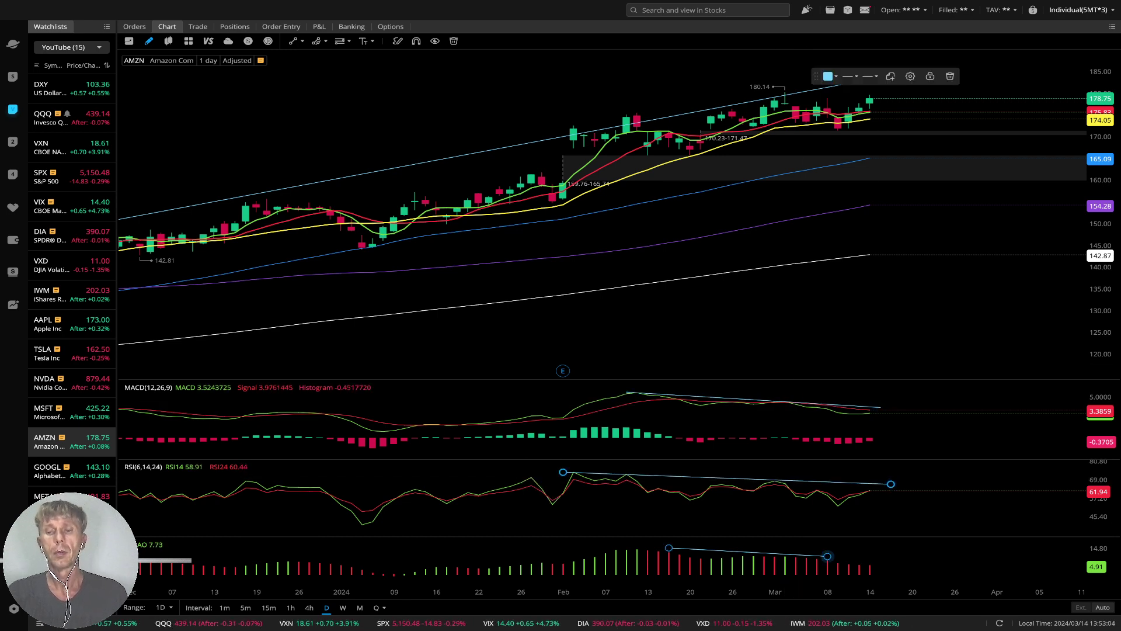
{"action": "left_click_drag", "start_coordinate": [828, 556], "coordinate": [913, 566]}
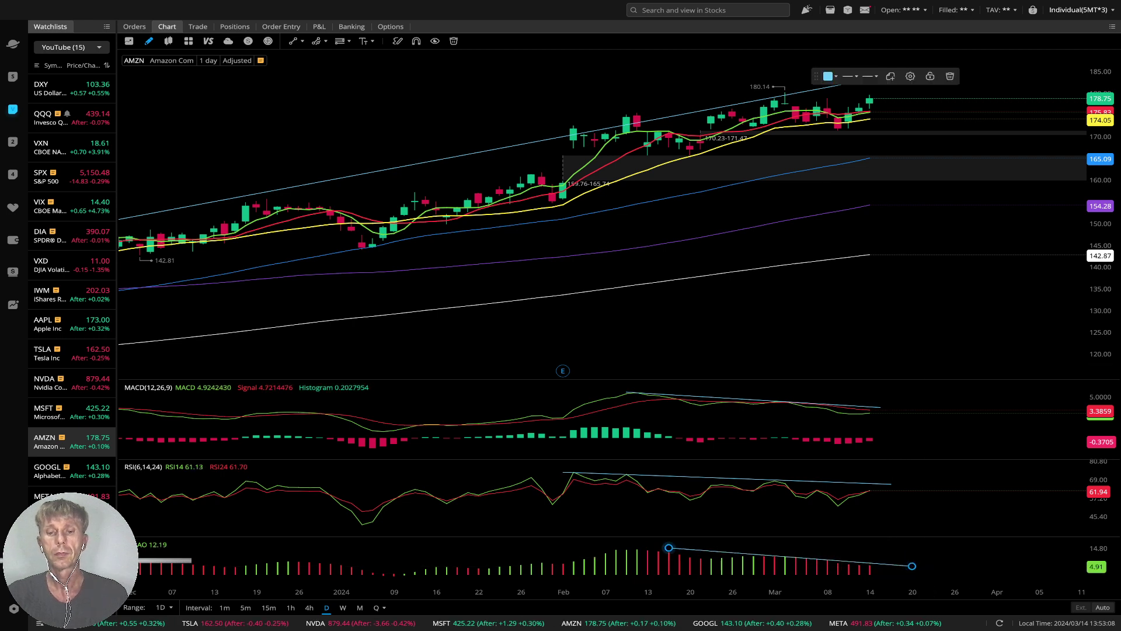
{"action": "left_click_drag", "start_coordinate": [669, 547], "coordinate": [616, 547]}
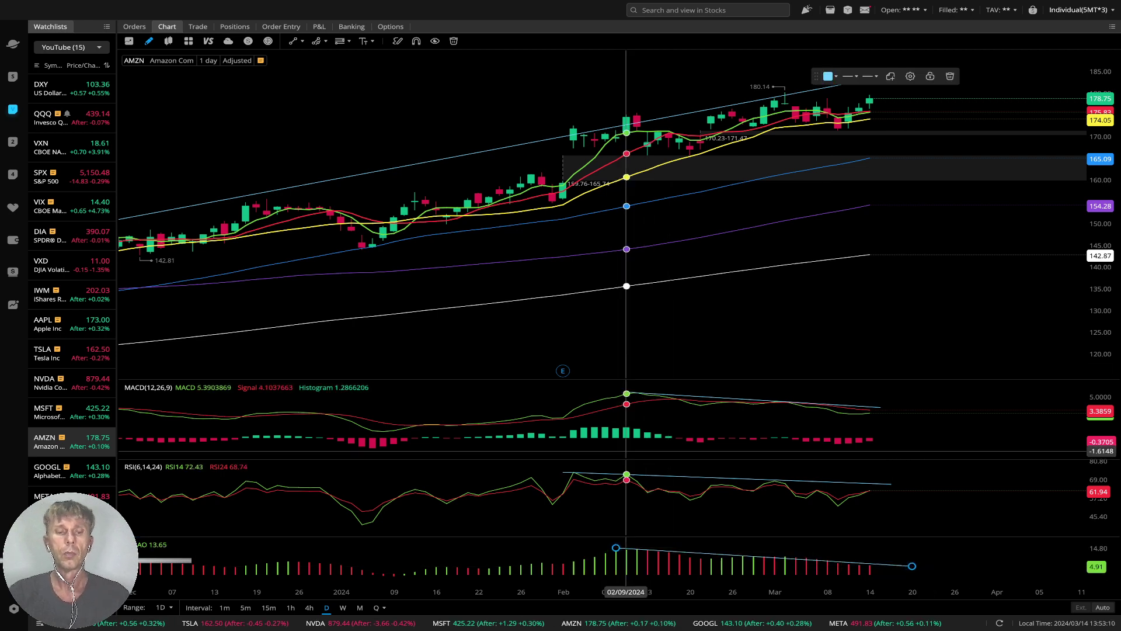
{"action": "left_click", "coordinate": [309, 607]}
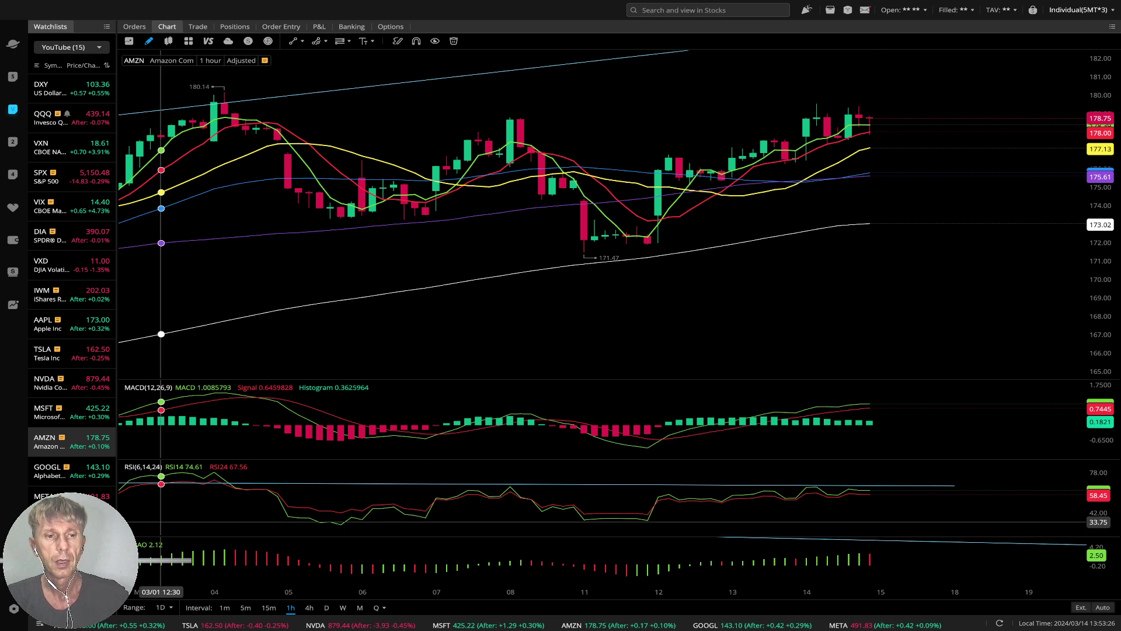
Review the GOOGL chart on the daily, 4-hour and 1-hour intervals.
{"action": "left_click", "coordinate": [47, 471]}
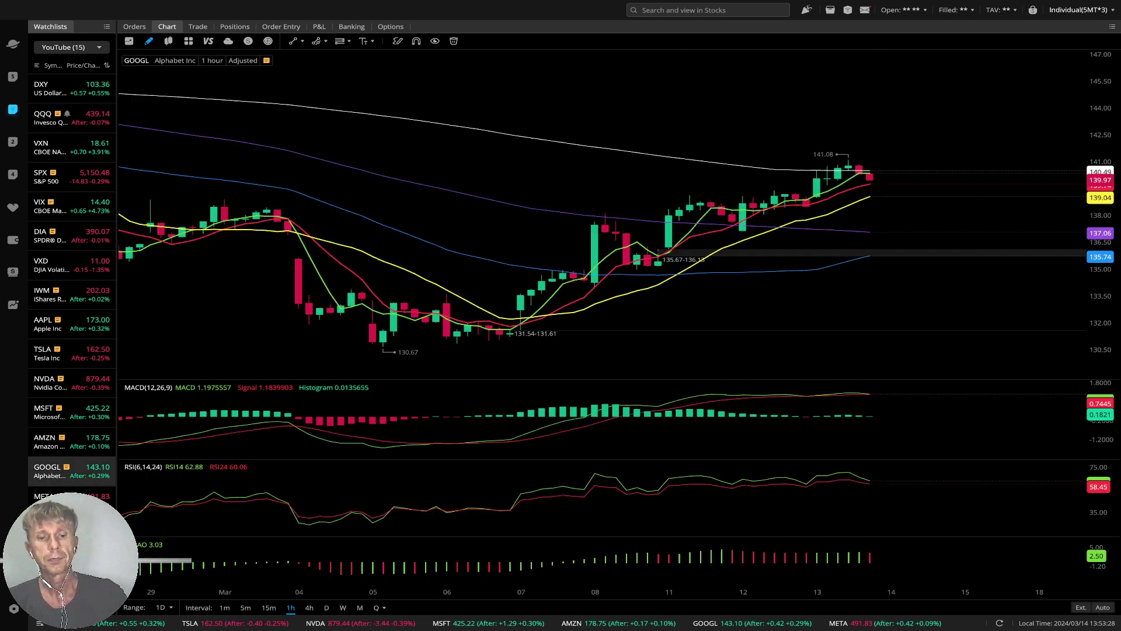
{"action": "left_click", "coordinate": [326, 608]}
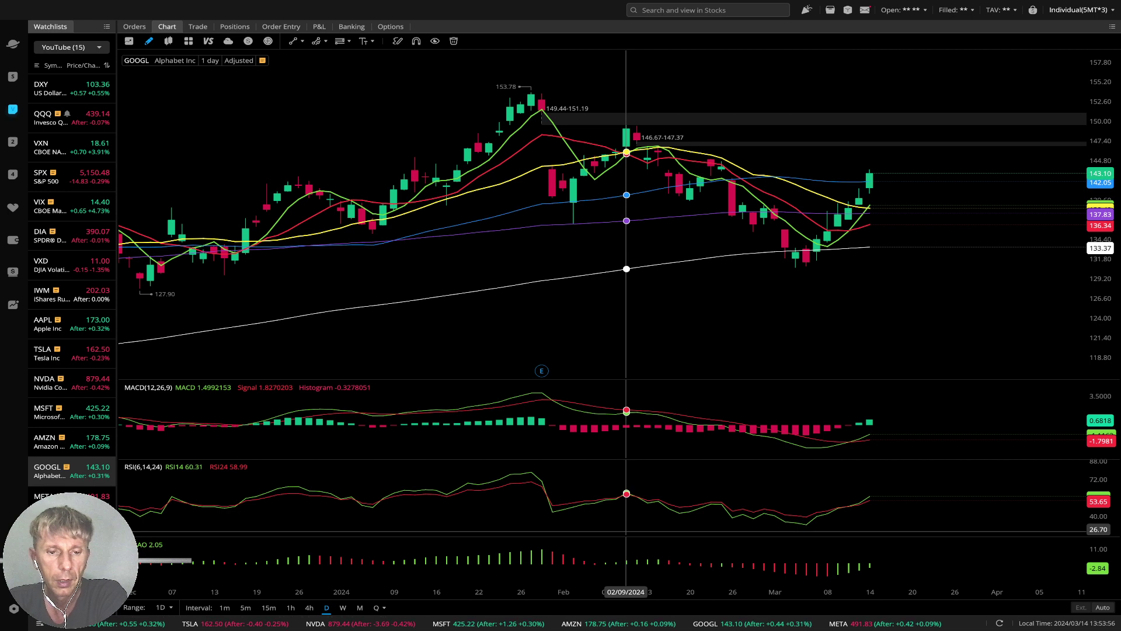
{"action": "left_click", "coordinate": [309, 607]}
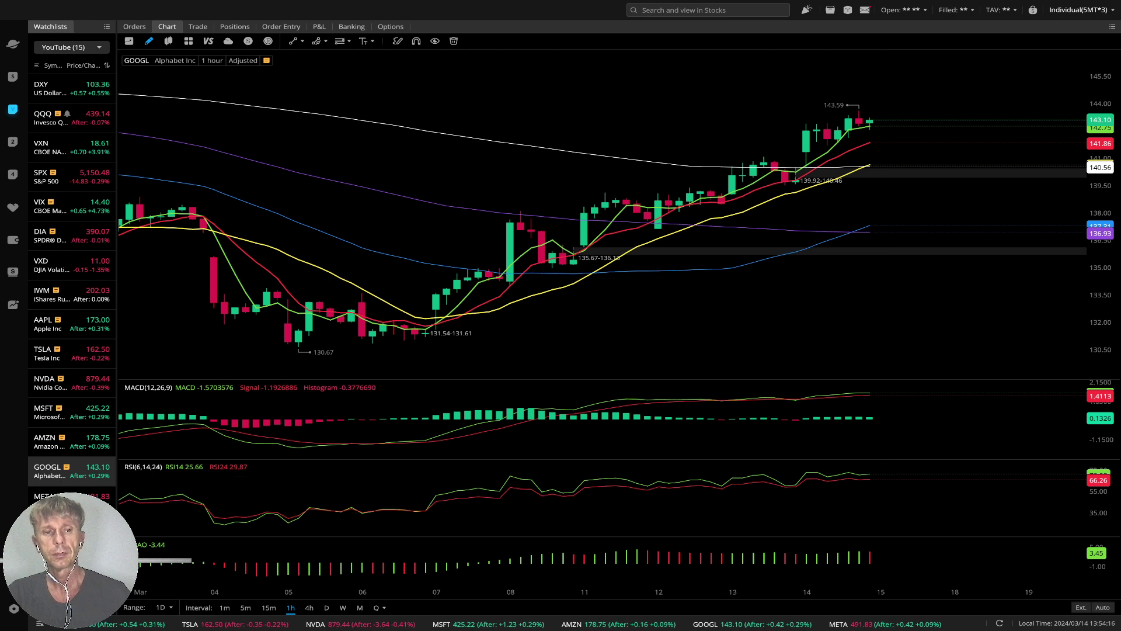
Review the META chart on the daily, 4-hour and 1-hour intervals.
{"action": "key", "text": "Down"}
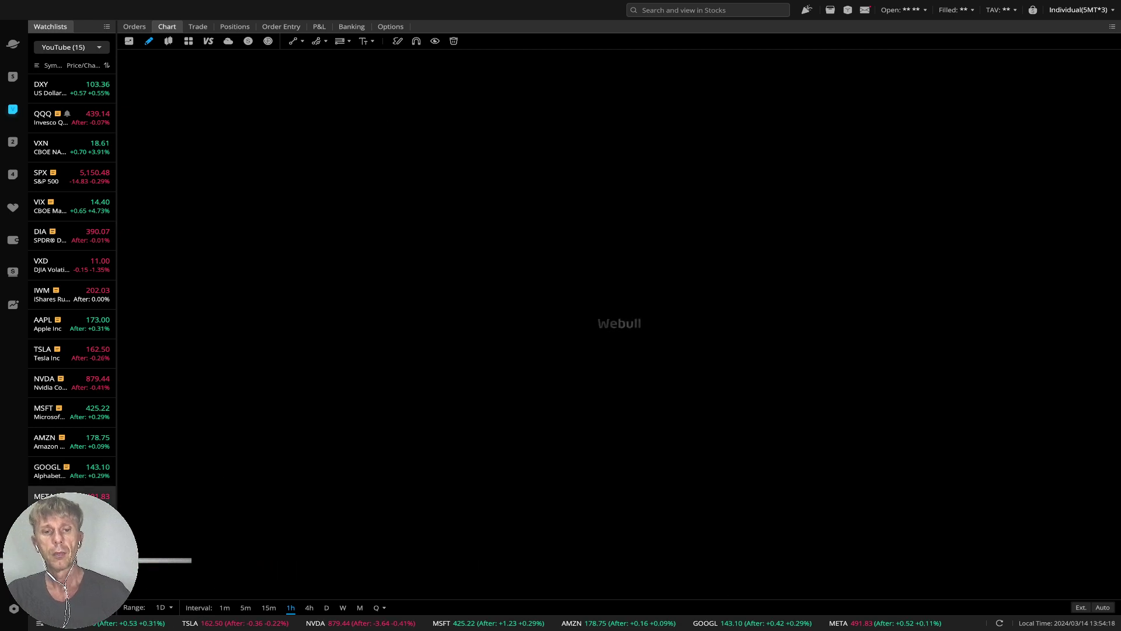
{"action": "left_click", "coordinate": [326, 607]}
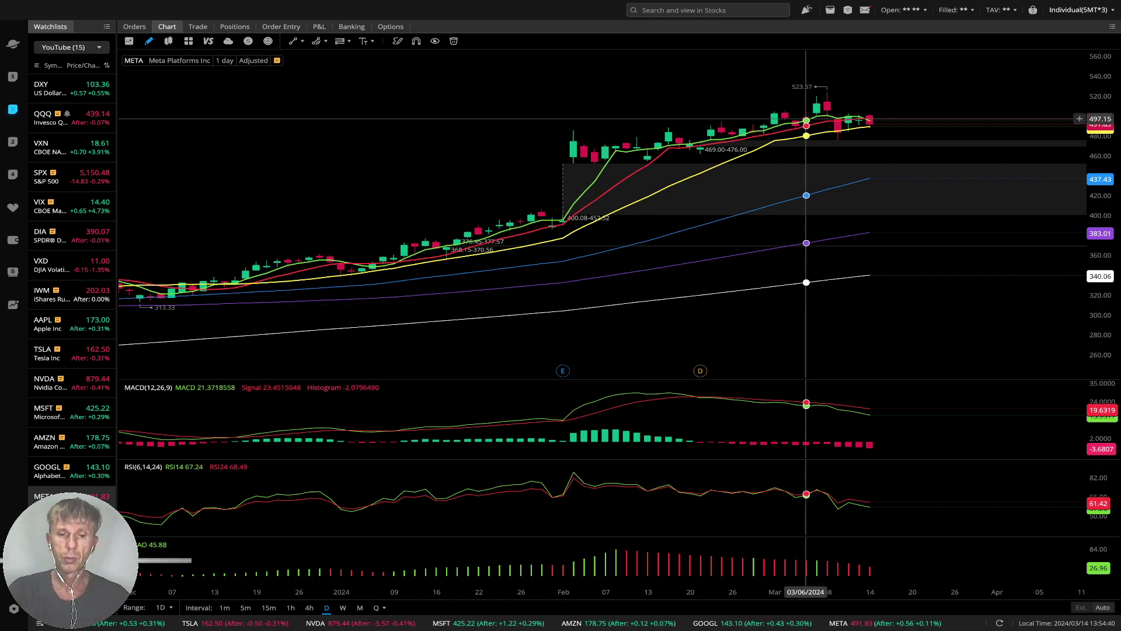
{"action": "left_click", "coordinate": [309, 608]}
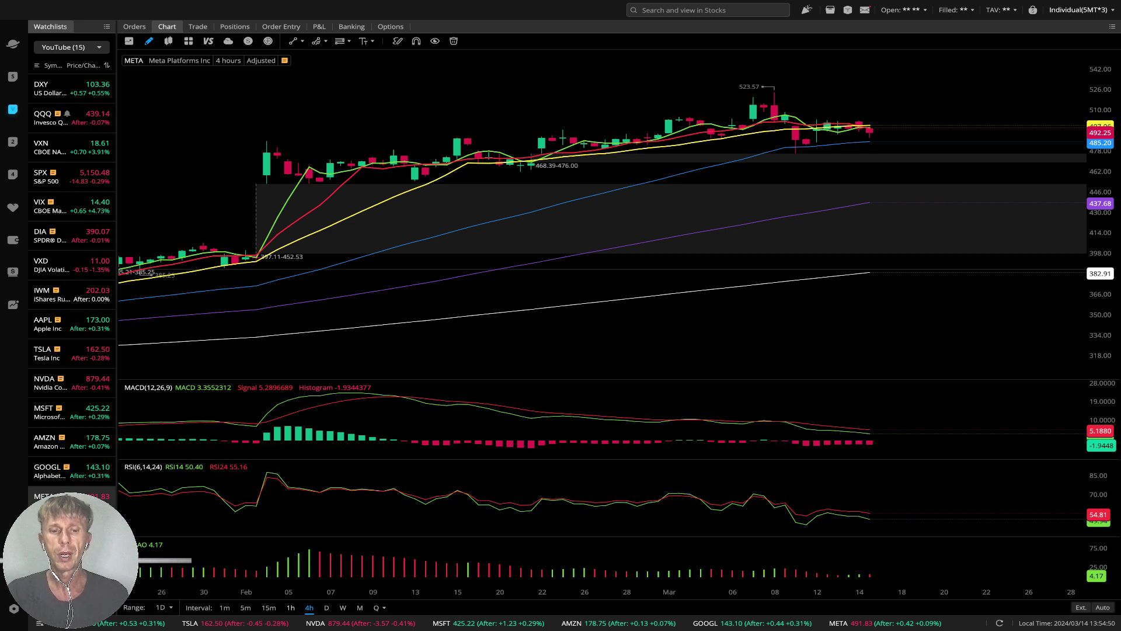
{"action": "left_click", "coordinate": [291, 608]}
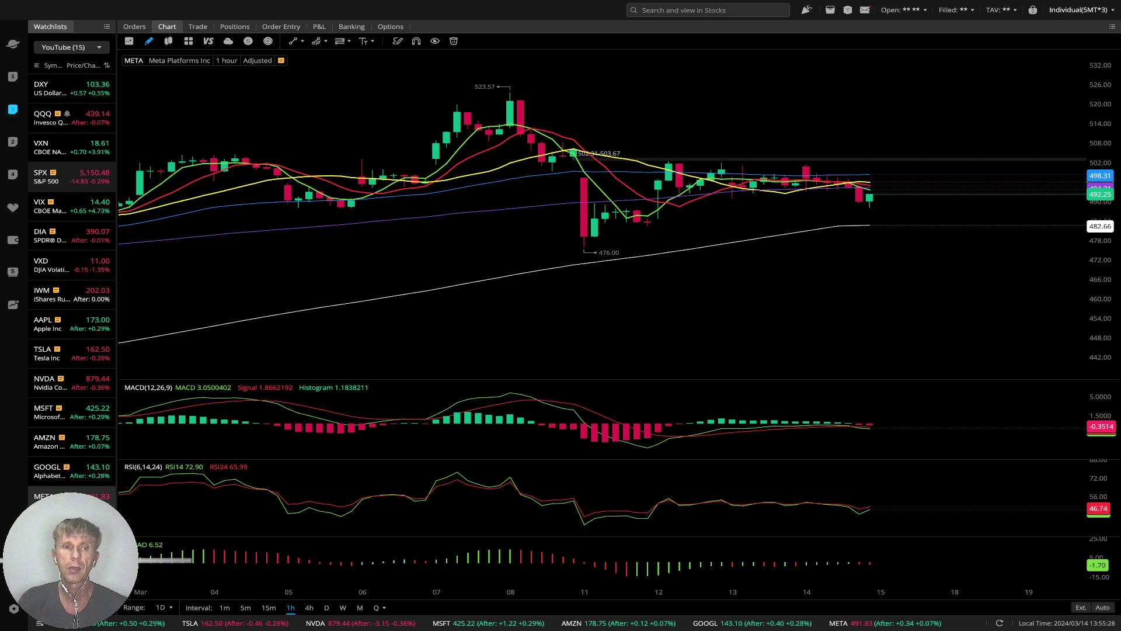
Return to the QQQ chart and review it on the 1-hour and 4-hour intervals.
{"action": "left_click", "coordinate": [70, 117]}
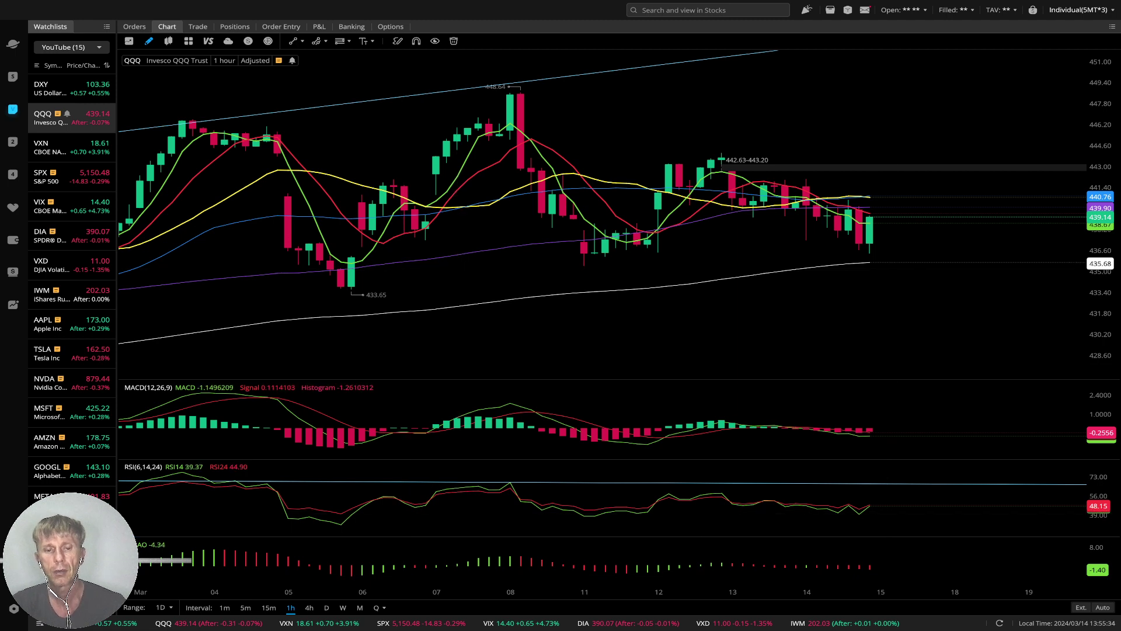
{"action": "left_click", "coordinate": [309, 607]}
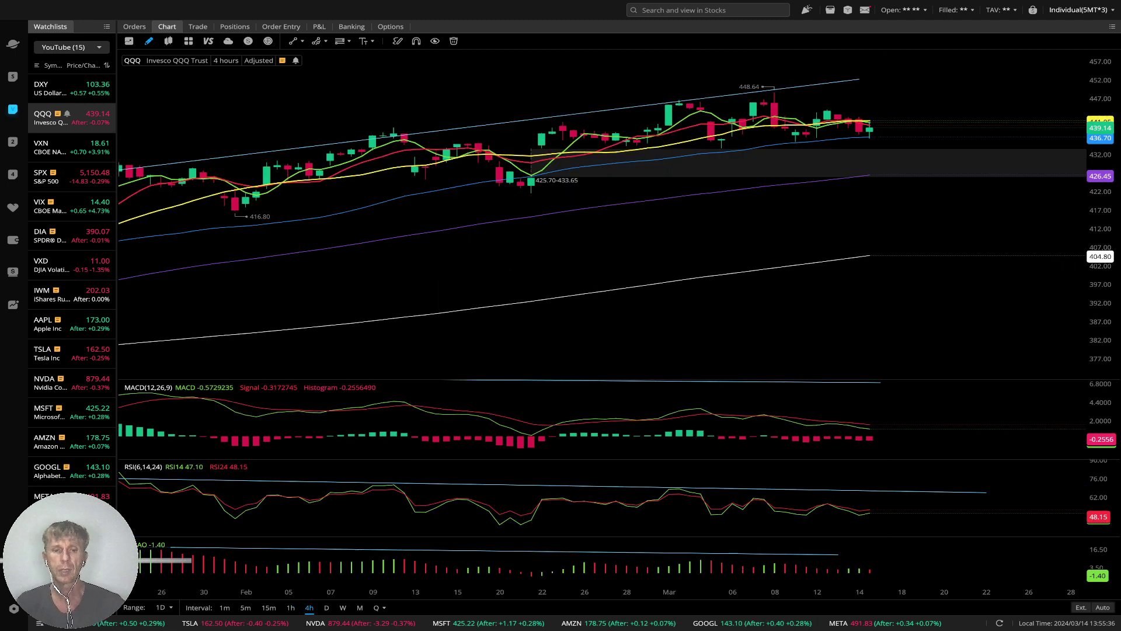